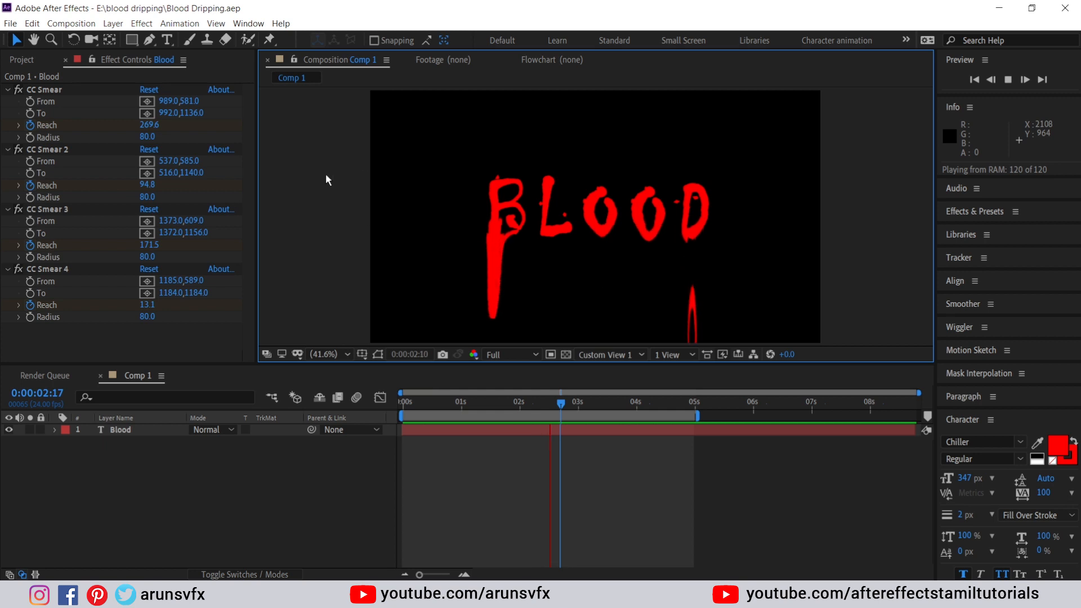
Open the File menu to reach the new-project options
{"action": "left_click", "coordinate": [10, 23]}
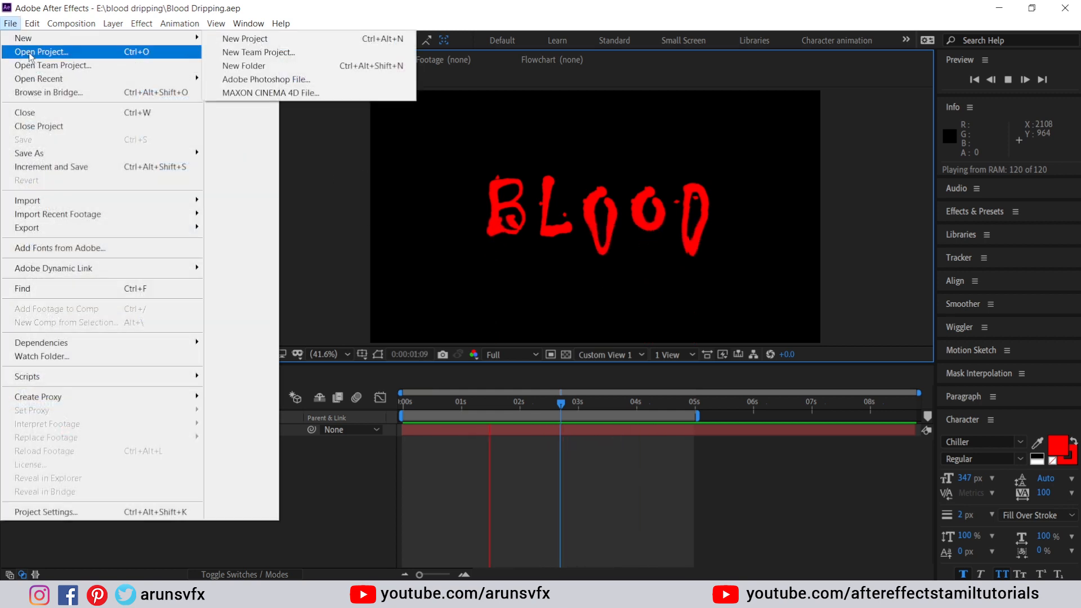
Start a new project with an empty HDTV 1080 24 composition, Comp 1, at 1920×1080, 24 fps
{"action": "mouse_move", "coordinate": [25, 38]}
{"action": "left_click", "coordinate": [237, 38]}
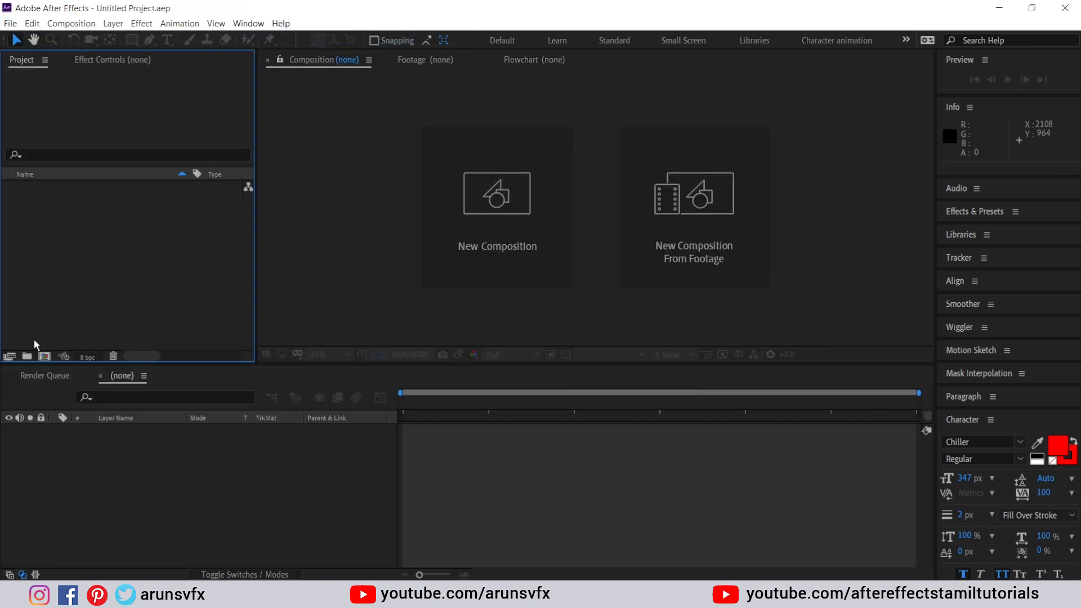
{"action": "left_click", "coordinate": [44, 357]}
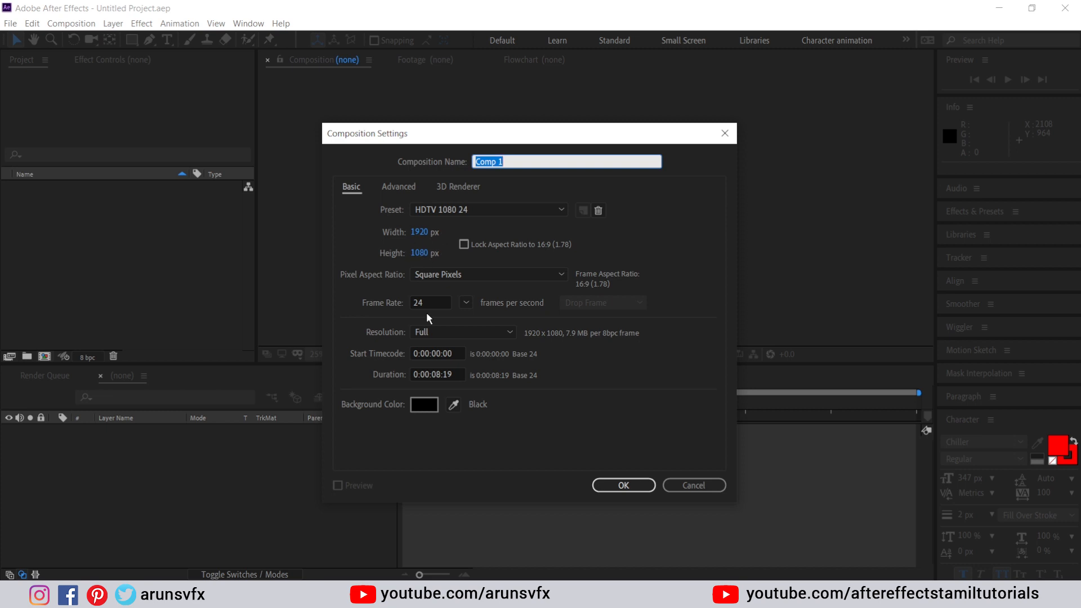
{"action": "left_click", "coordinate": [628, 485]}
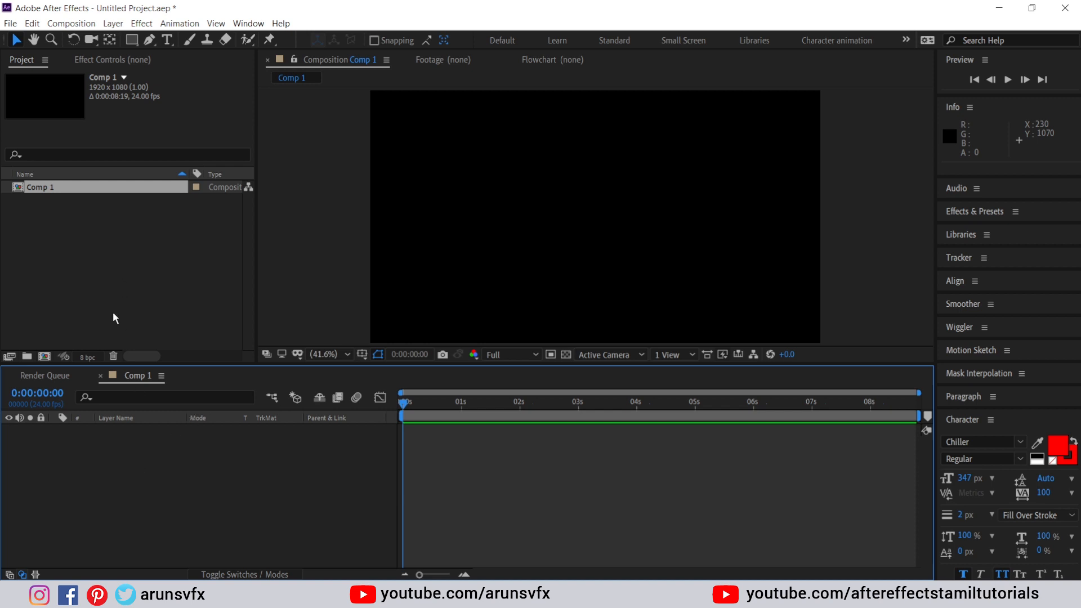
Add a red text layer to Comp 1 spelling the creator's first name, then commit it
{"action": "right_click", "coordinate": [127, 450]}
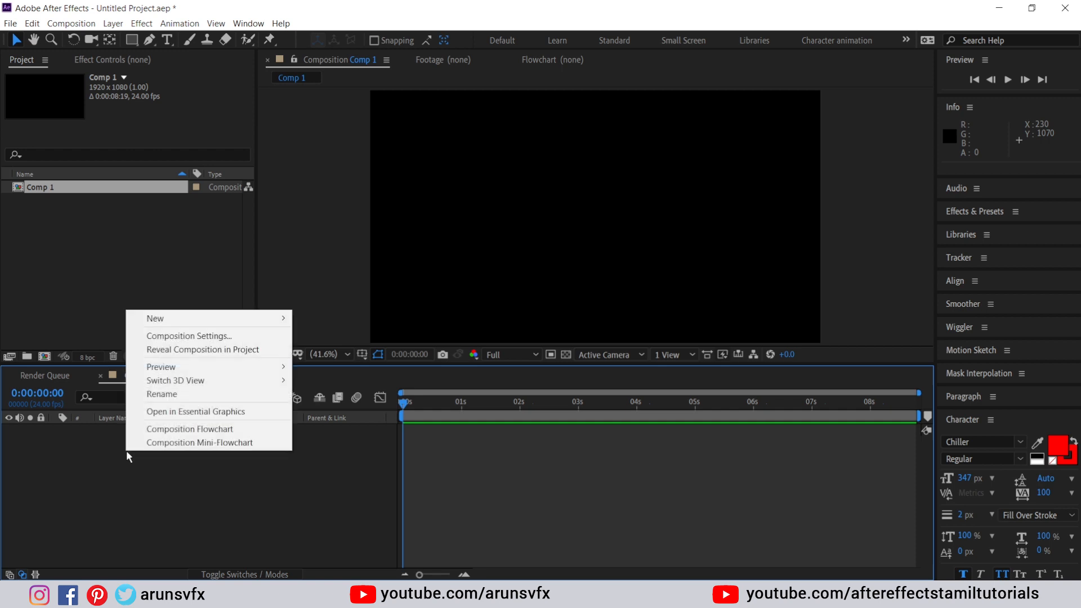
{"action": "mouse_move", "coordinate": [158, 318]}
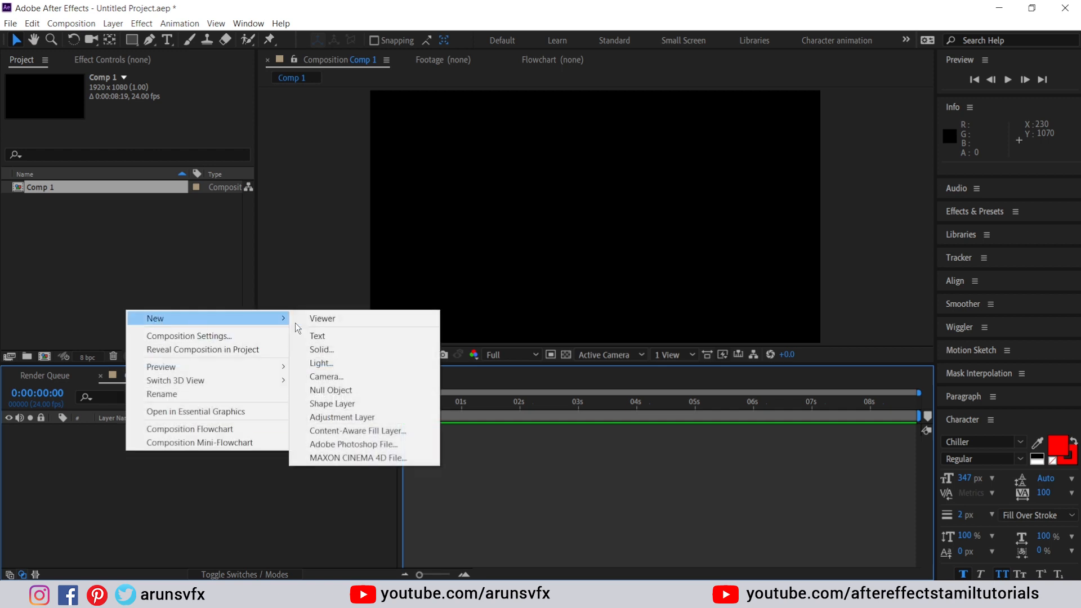
{"action": "left_click", "coordinate": [329, 337]}
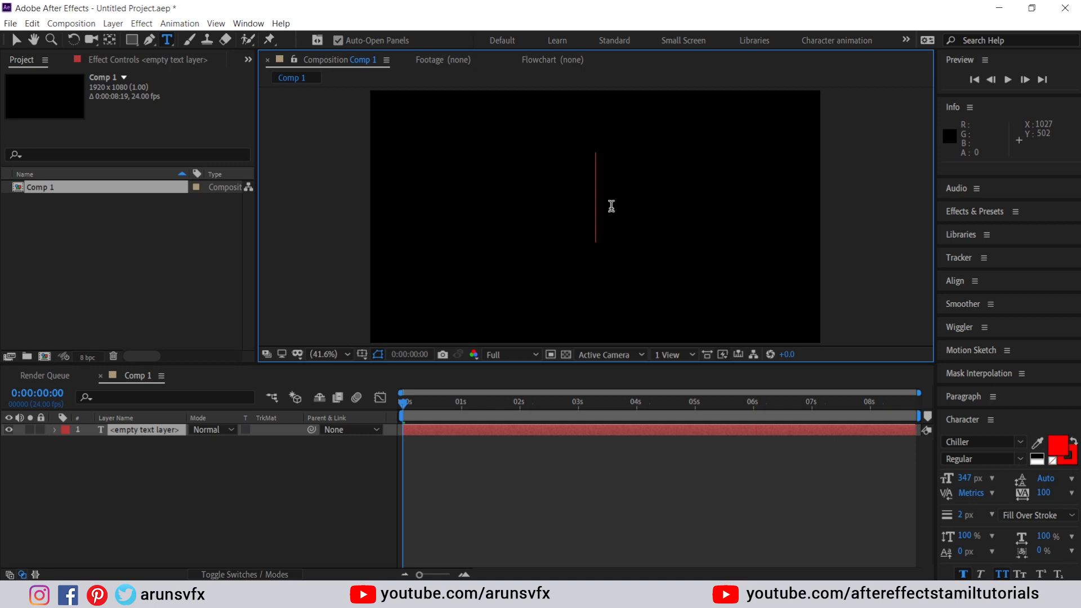
{"action": "type", "text": "A"}
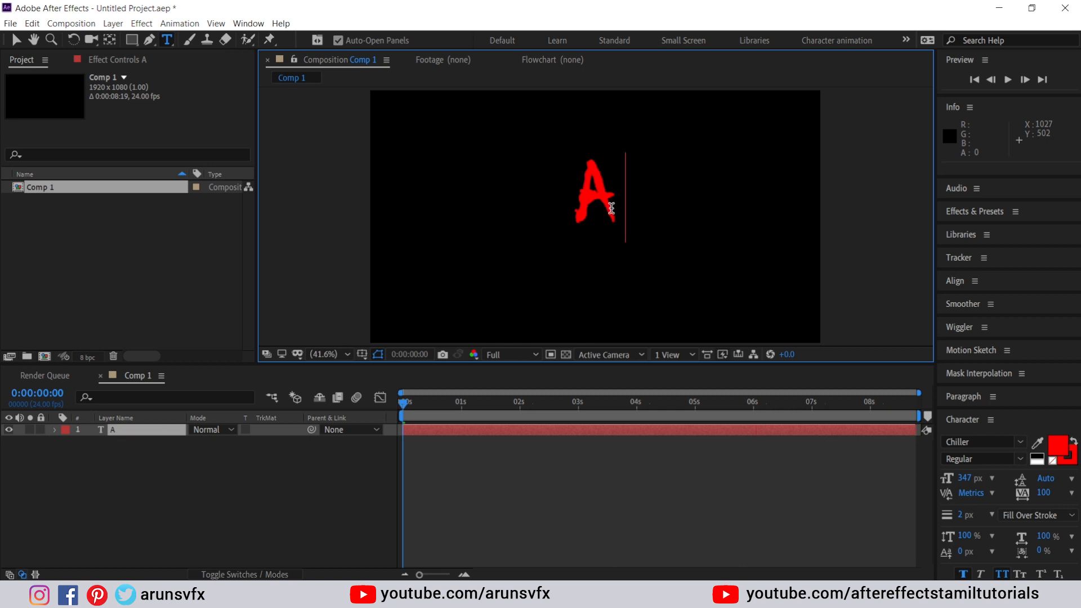
{"action": "type", "text": "run"}
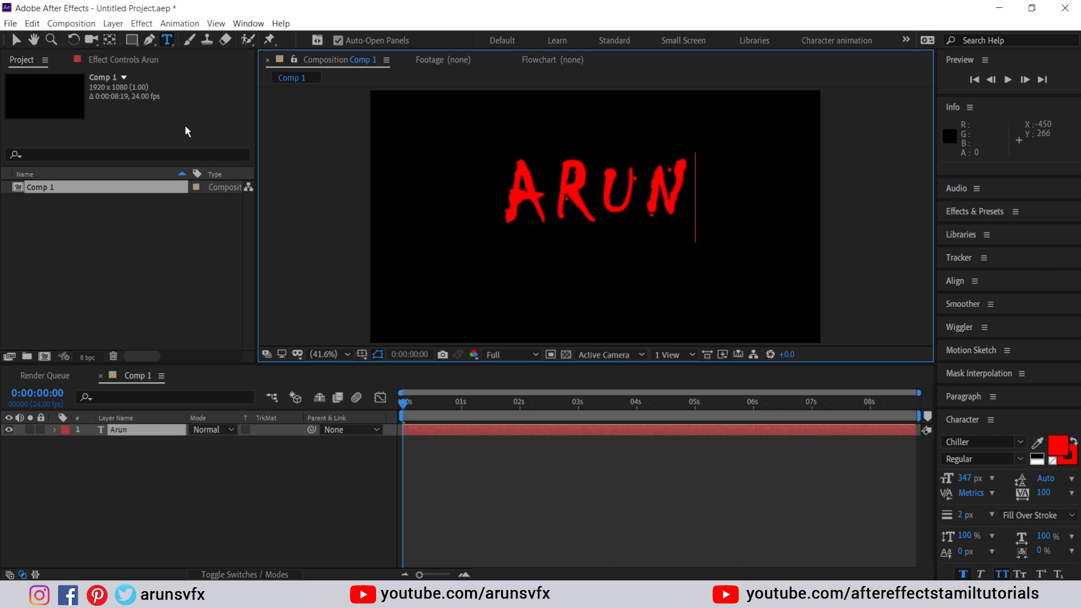
{"action": "left_click", "coordinate": [18, 43]}
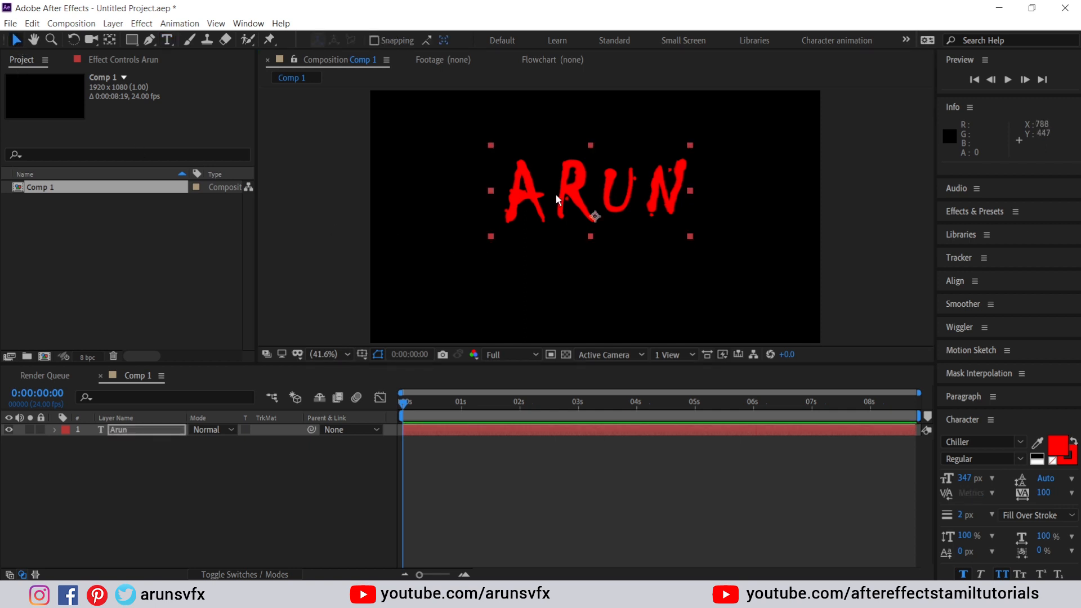
Nudge the text layer a few pixels down and to the right in the viewer
{"action": "left_click_drag", "start_coordinate": [571, 200], "coordinate": [570, 207]}
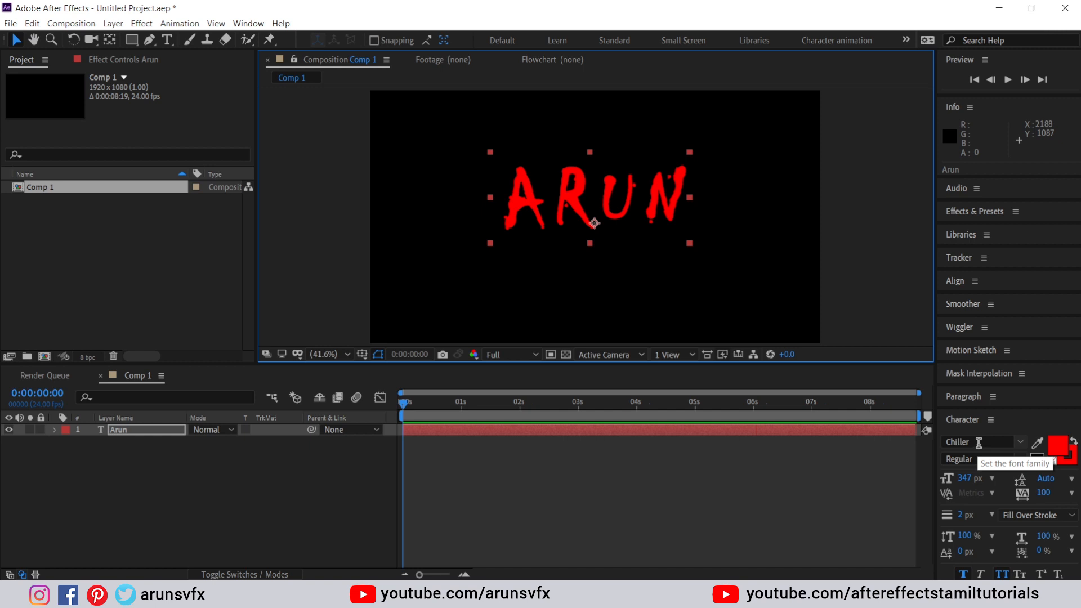
{"action": "left_click_drag", "start_coordinate": [572, 201], "coordinate": [575, 203]}
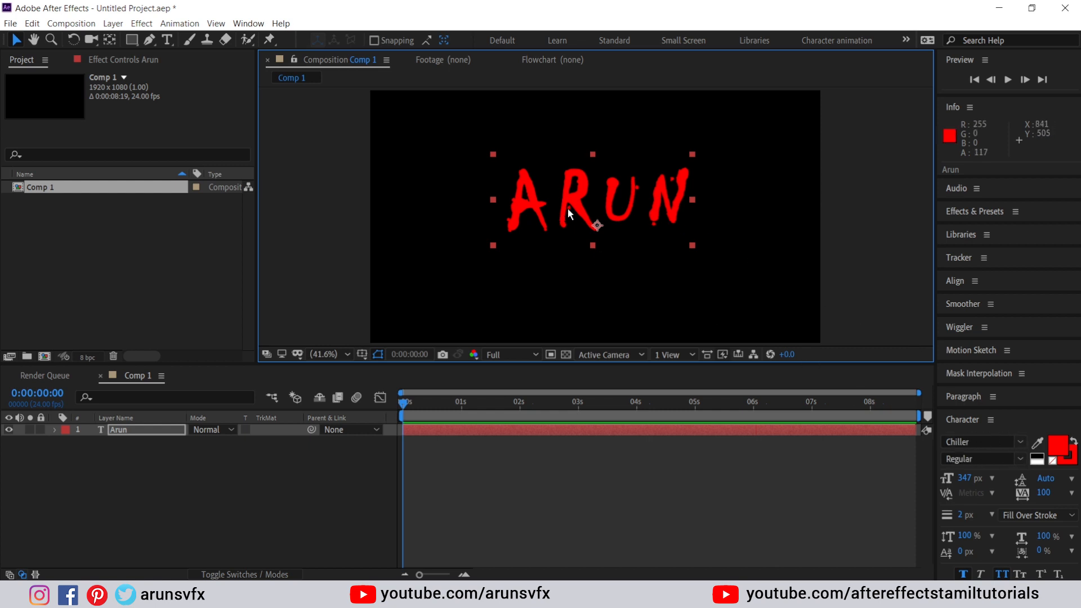
{"action": "left_click_drag", "start_coordinate": [575, 213], "coordinate": [582, 219]}
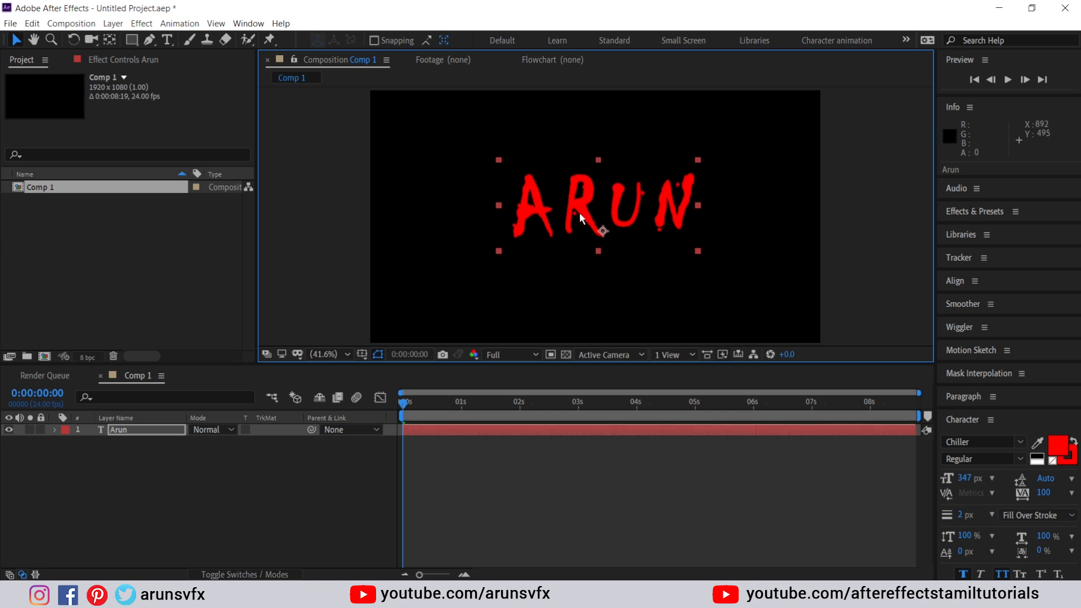
{"action": "left_click", "coordinate": [138, 433]}
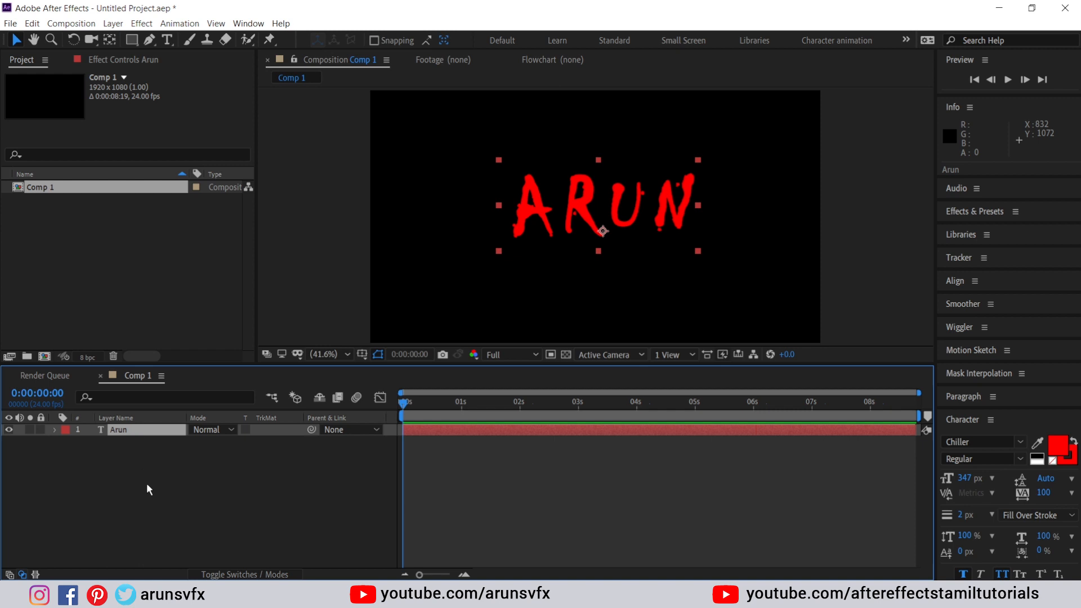
{"action": "left_click", "coordinate": [576, 205]}
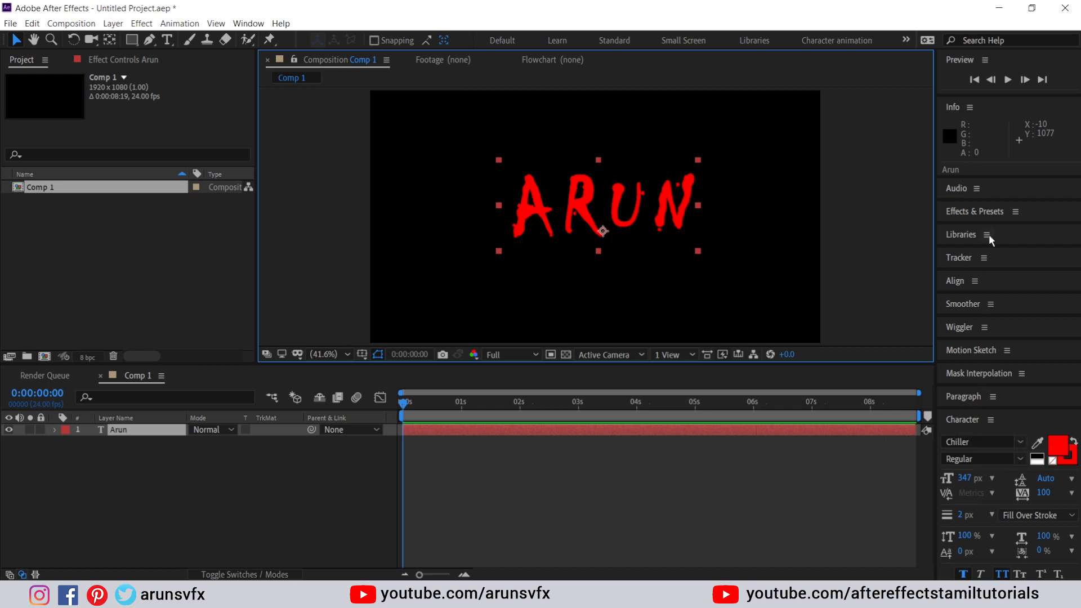
Search Effects & Presets for 'cc sm' and apply Distort > CC Smear to the text layer
{"action": "left_click", "coordinate": [991, 213]}
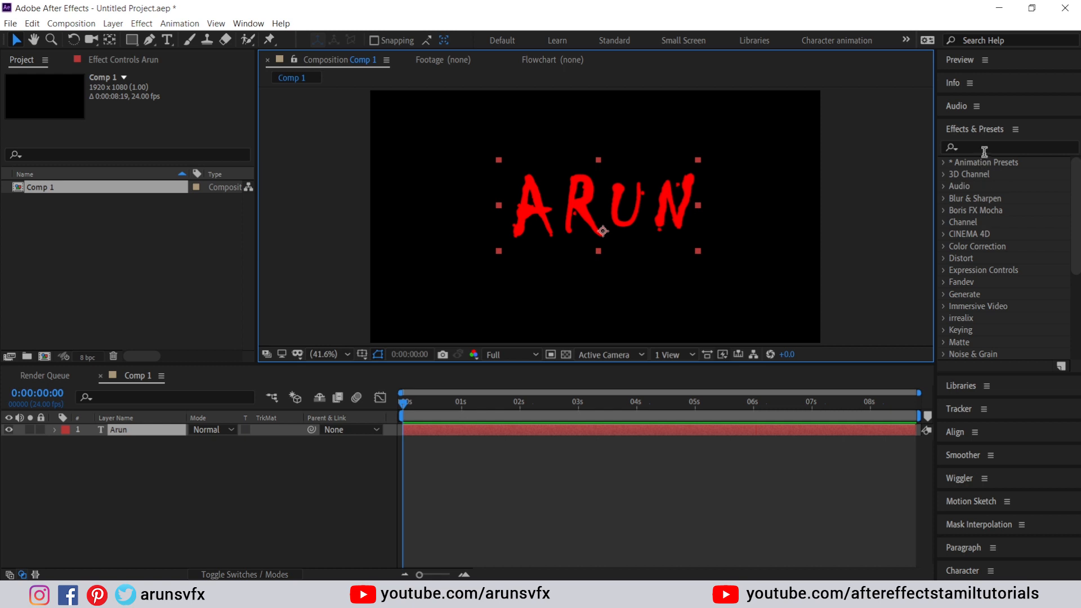
{"action": "left_click", "coordinate": [986, 147]}
{"action": "type", "text": "cc sme"}
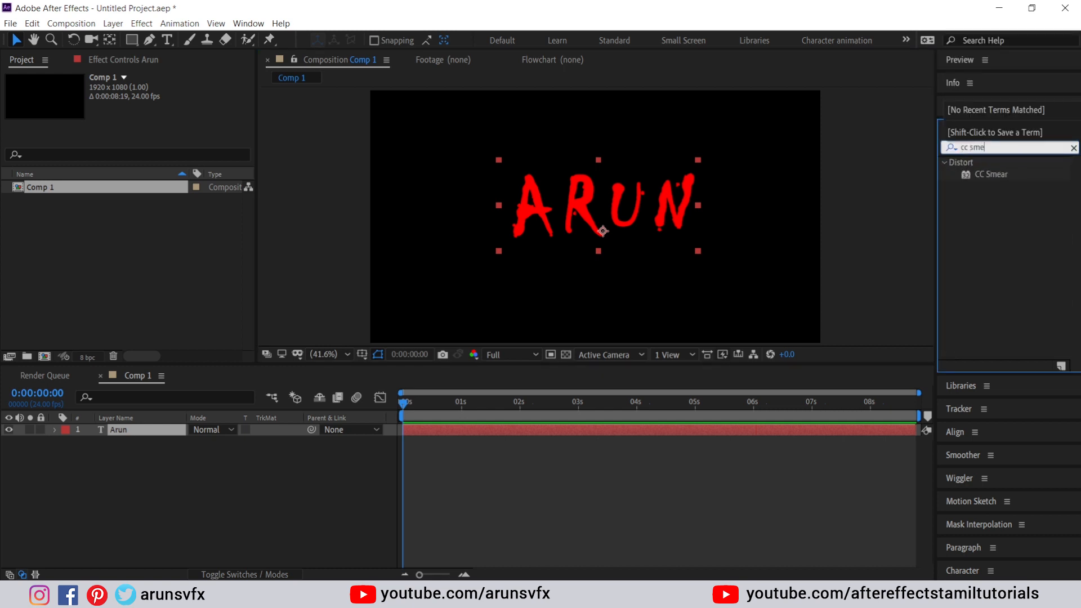
{"action": "left_click", "coordinate": [989, 174]}
{"action": "double_click", "coordinate": [991, 175]}
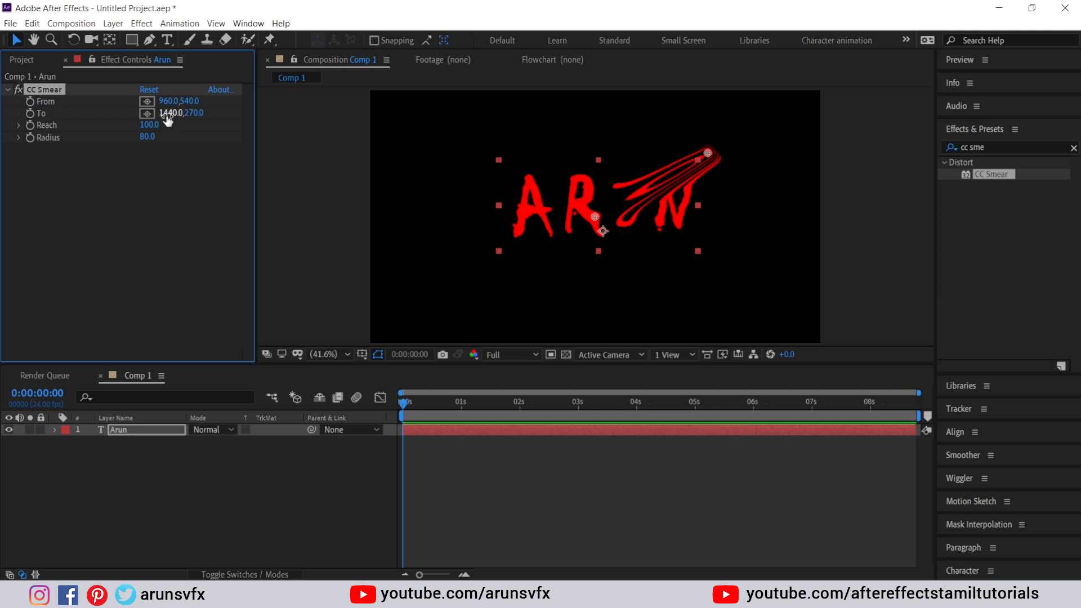
Set CC Smear's From point on the A and its To point below the frame at 630.2,1130.5
{"action": "left_click_drag", "start_coordinate": [582, 286], "coordinate": [583, 253]}
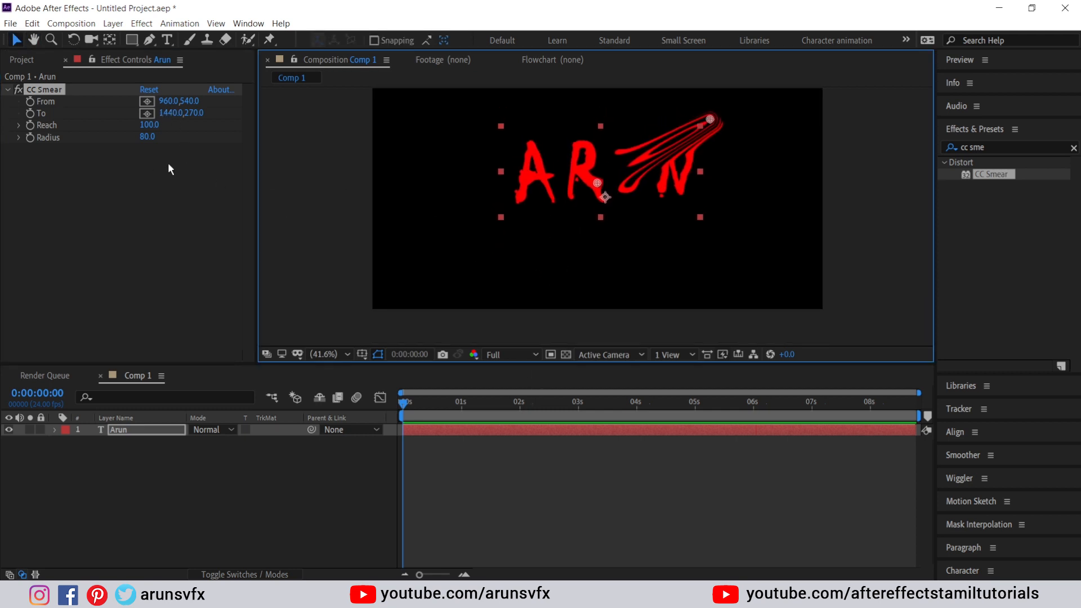
{"action": "left_click", "coordinate": [146, 102]}
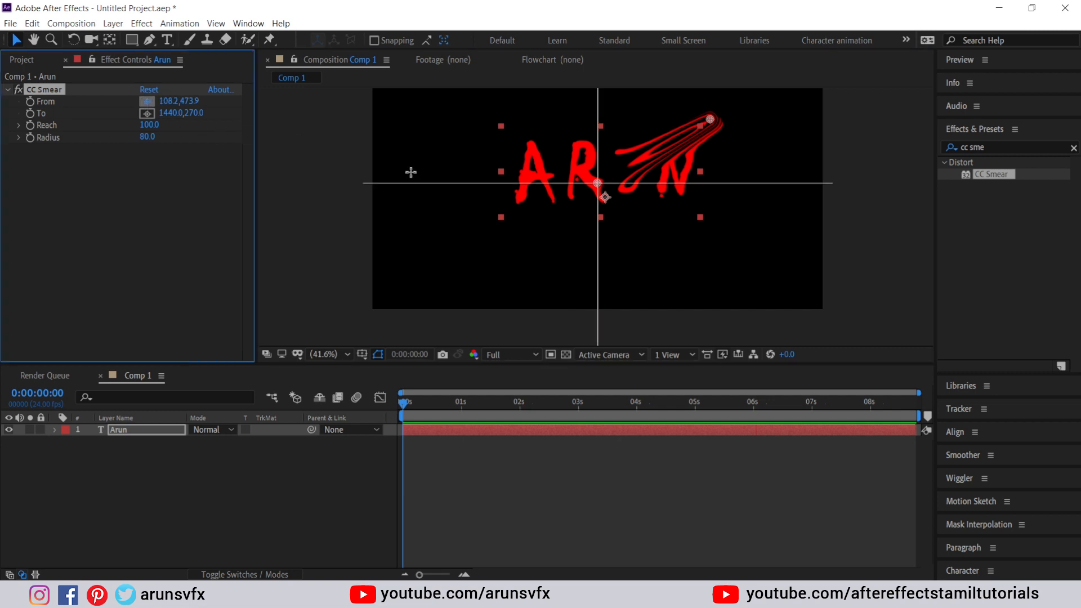
{"action": "left_click", "coordinate": [519, 197]}
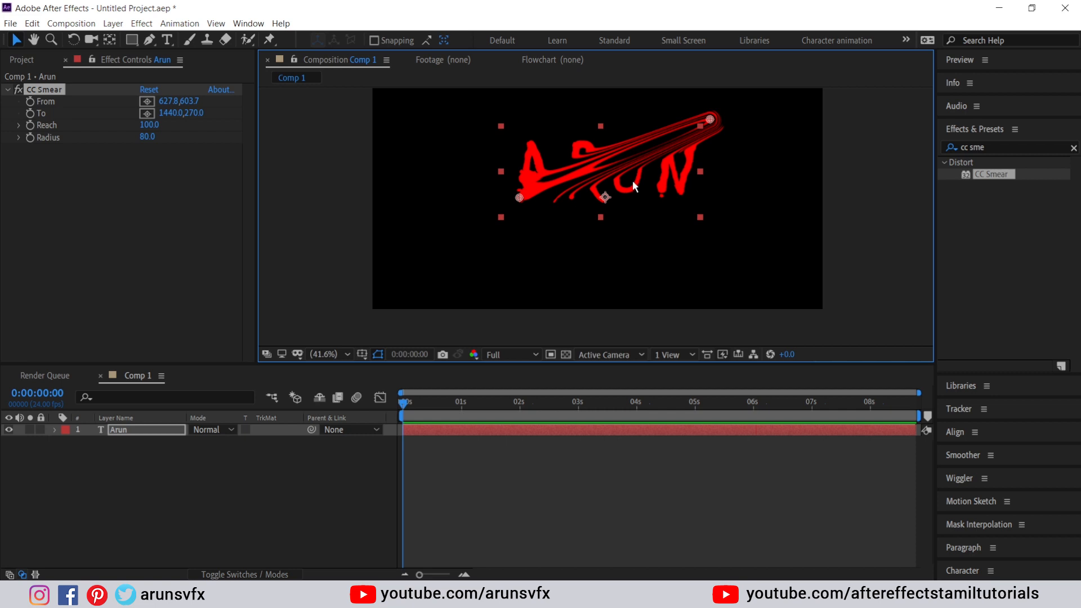
{"action": "left_click", "coordinate": [147, 113]}
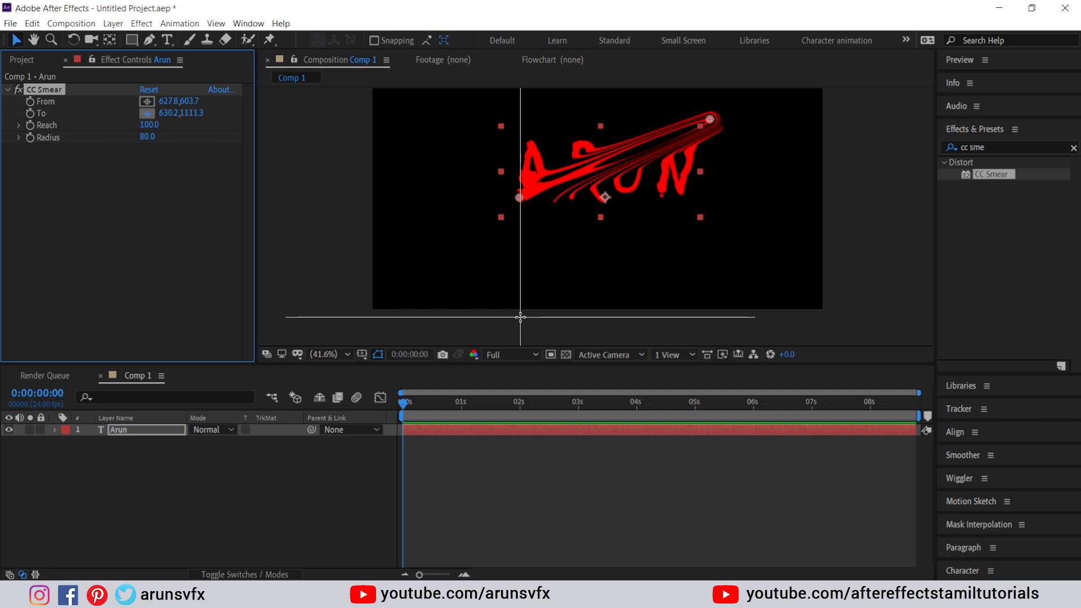
{"action": "left_click", "coordinate": [521, 316]}
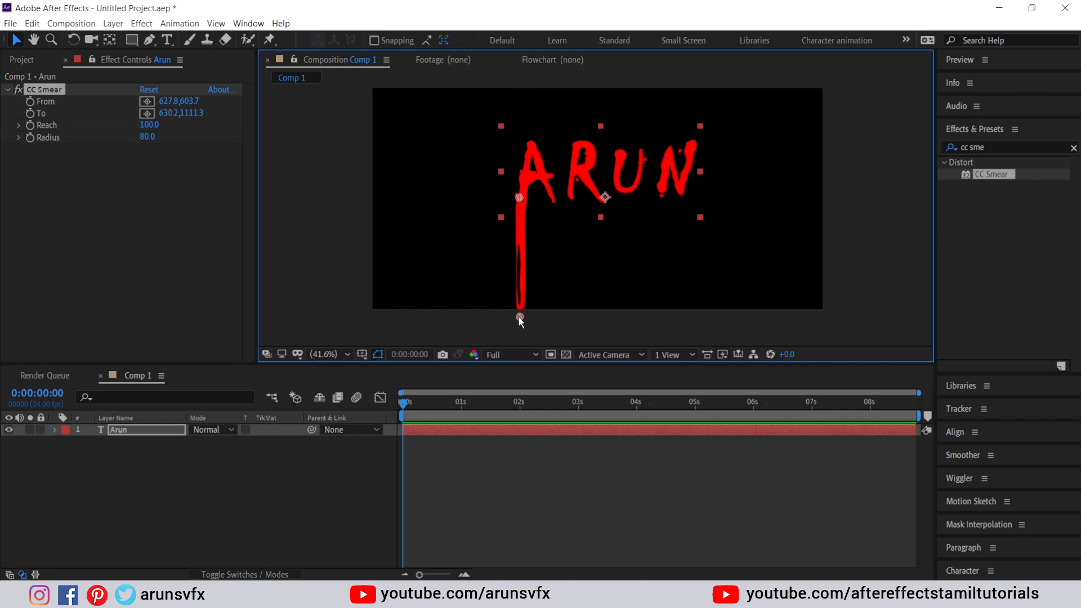
{"action": "left_click_drag", "start_coordinate": [520, 317], "coordinate": [519, 322]}
{"action": "left_click", "coordinate": [401, 403]}
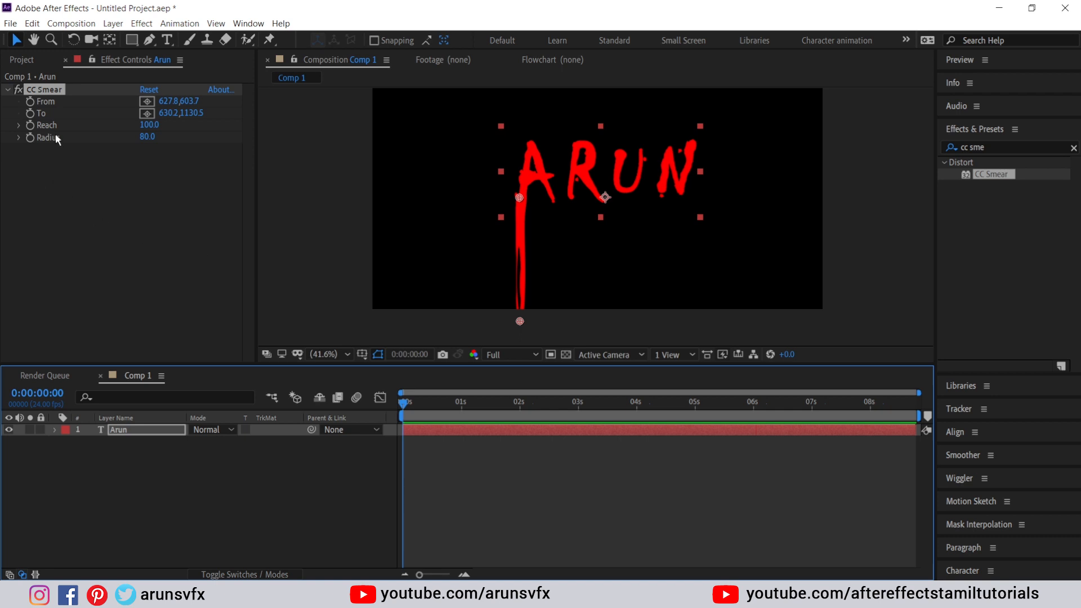
Keyframe CC Smear Reach at 0 at the start and 270 at two seconds
{"action": "left_click", "coordinate": [149, 124]}
{"action": "type", "text": "0"}
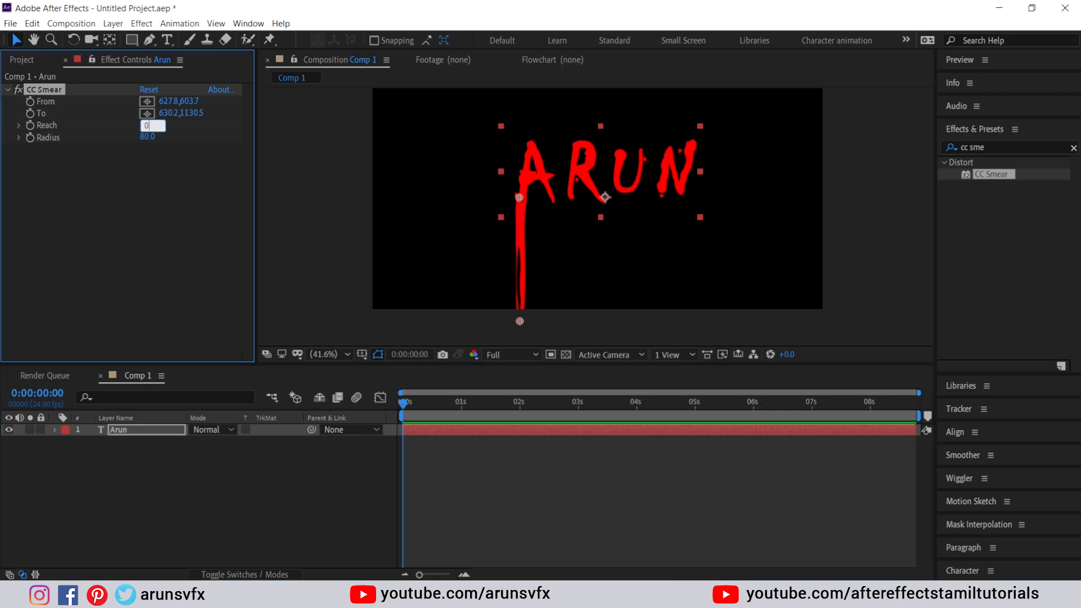
{"action": "key", "text": "Return"}
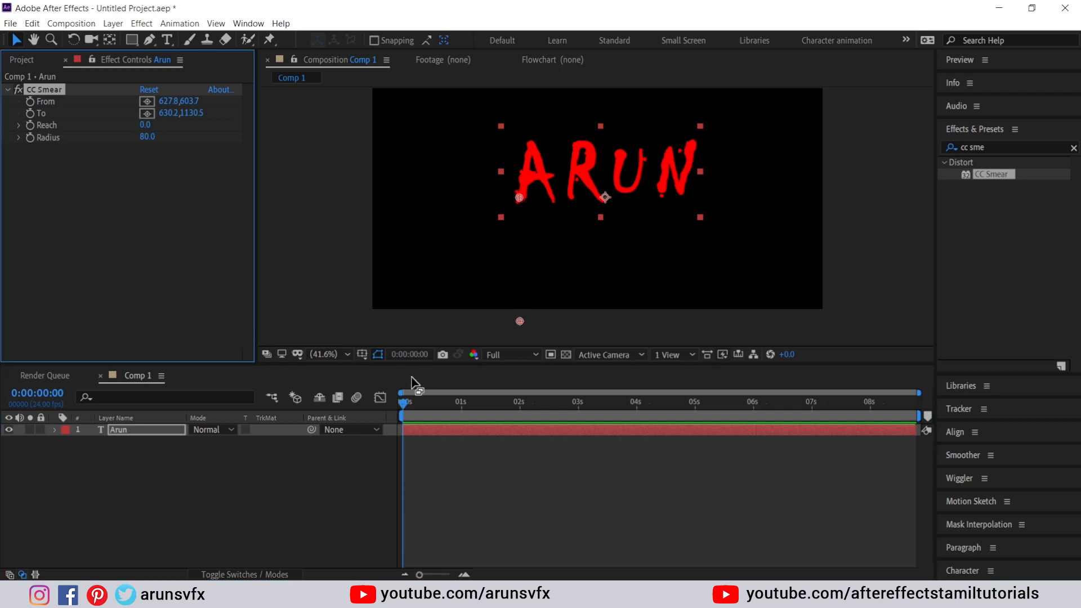
{"action": "left_click_drag", "start_coordinate": [405, 403], "coordinate": [520, 393]}
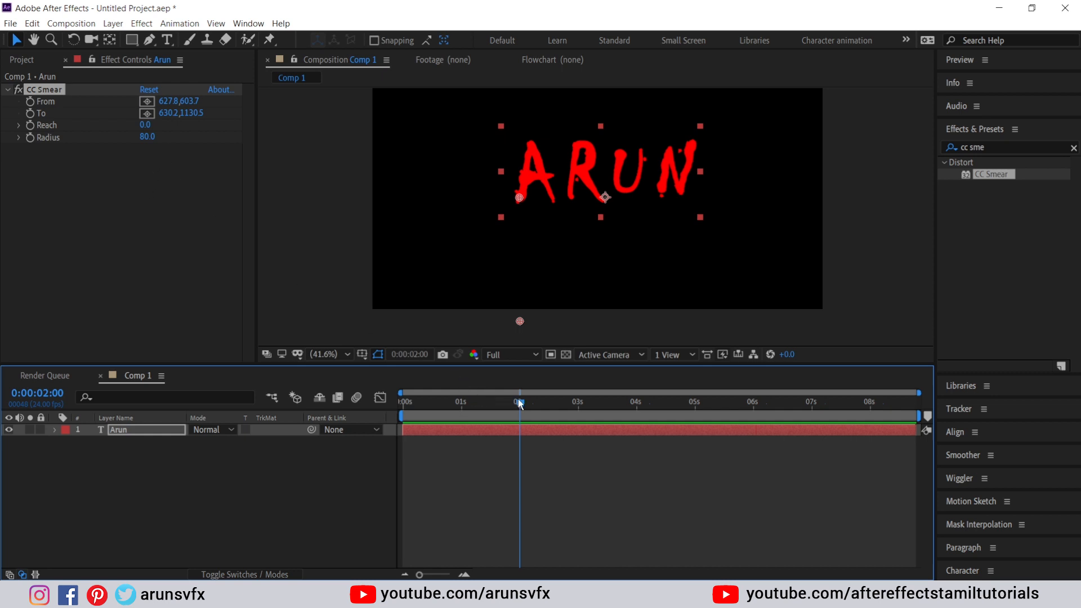
{"action": "left_click_drag", "start_coordinate": [520, 403], "coordinate": [402, 403]}
{"action": "left_click", "coordinate": [31, 125]}
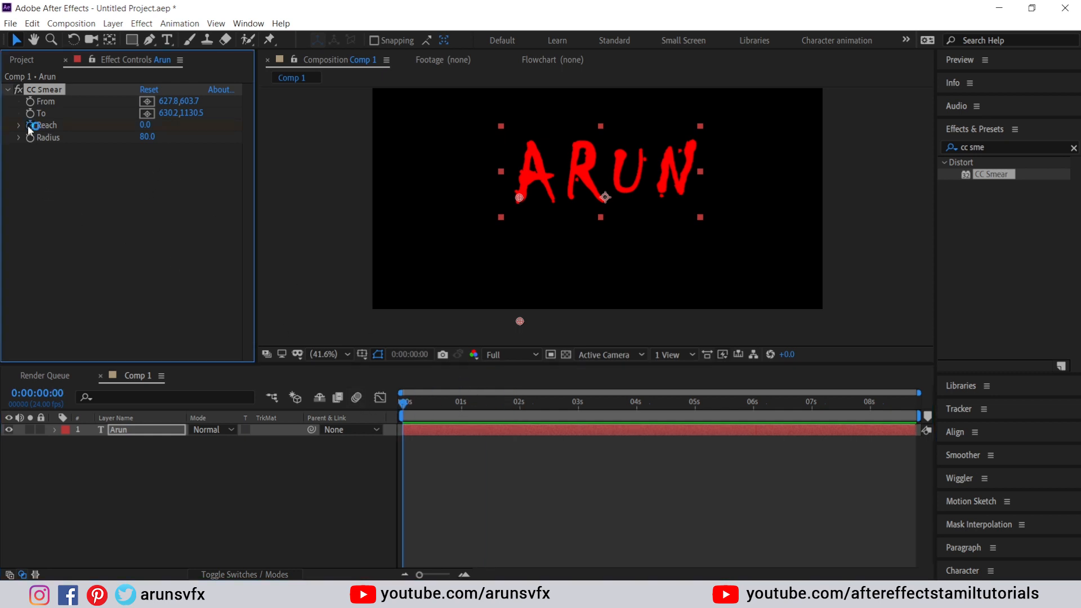
{"action": "left_click", "coordinate": [419, 403]}
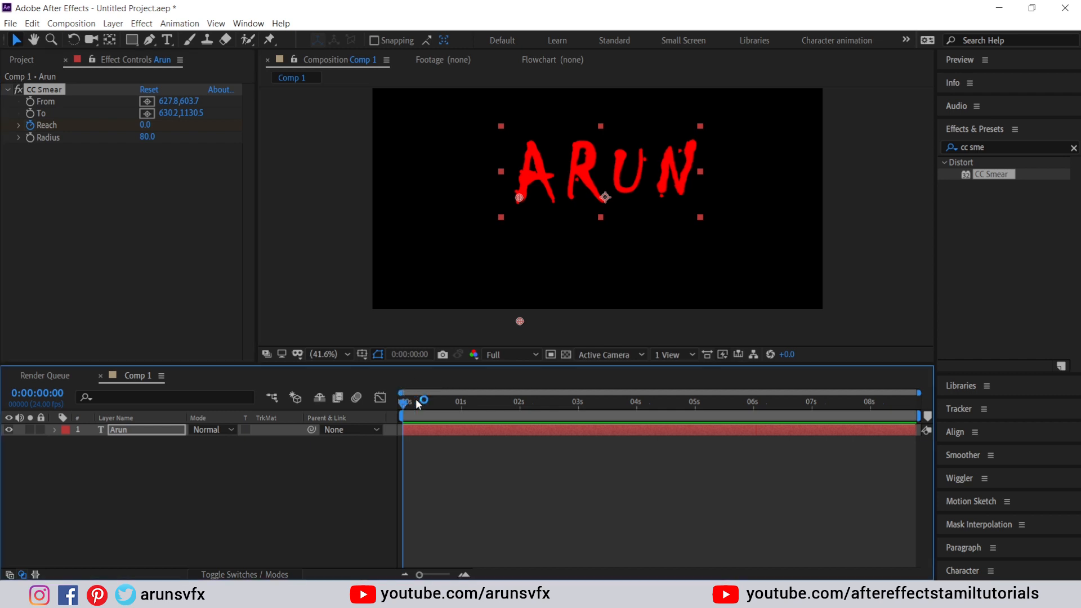
{"action": "left_click_drag", "start_coordinate": [418, 403], "coordinate": [520, 403]}
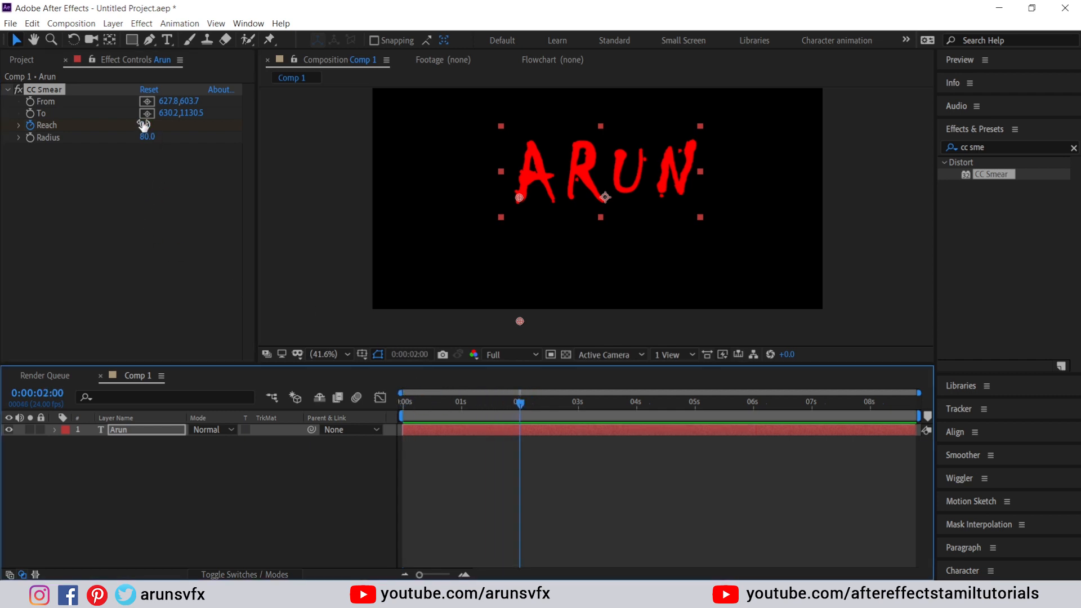
{"action": "mouse_move", "coordinate": [144, 125]}
{"action": "left_mouse_down"}
{"action": "mouse_move", "coordinate": [363, 139]}
{"action": "mouse_move", "coordinate": [351, 145]}
{"action": "left_mouse_up"}
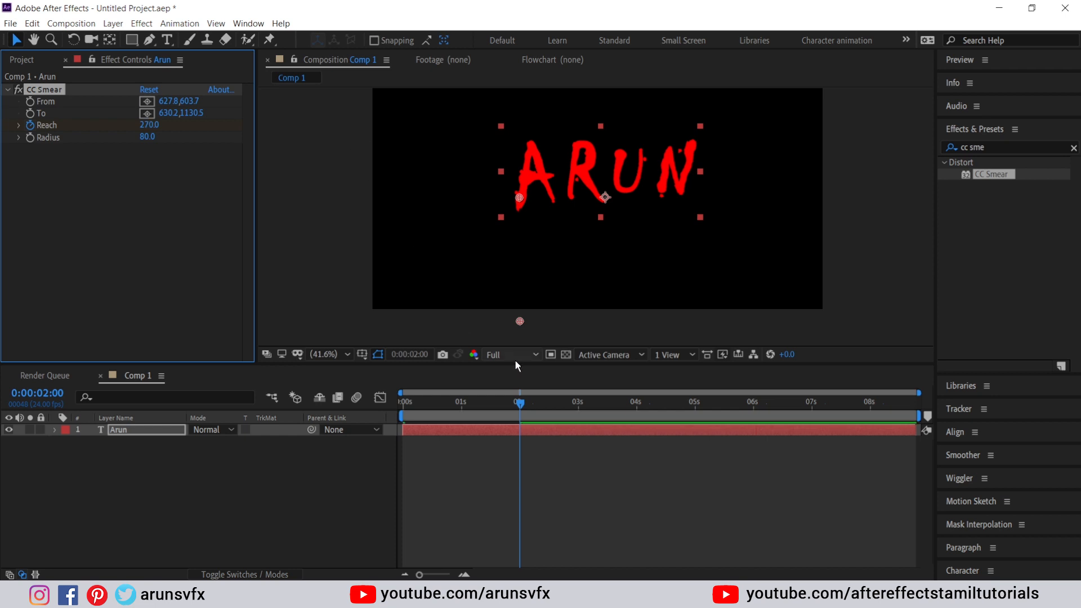
Preview the drip animation from the start, then reselect the text layer
{"action": "left_click", "coordinate": [519, 404]}
{"action": "left_click_drag", "start_coordinate": [520, 405], "coordinate": [359, 401]}
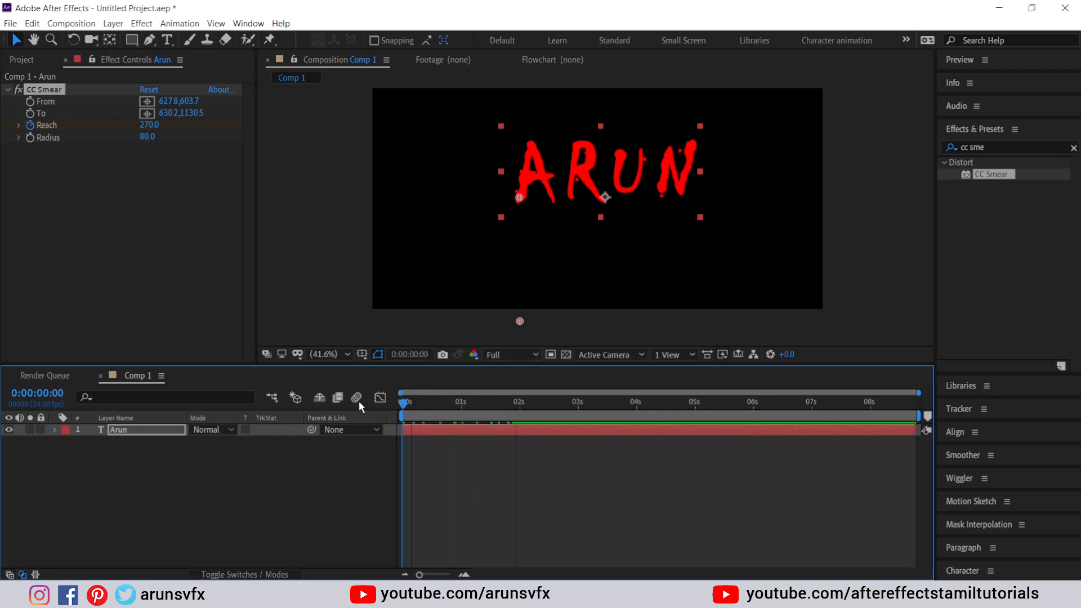
{"action": "left_click", "coordinate": [296, 468]}
{"action": "key", "text": "space"}
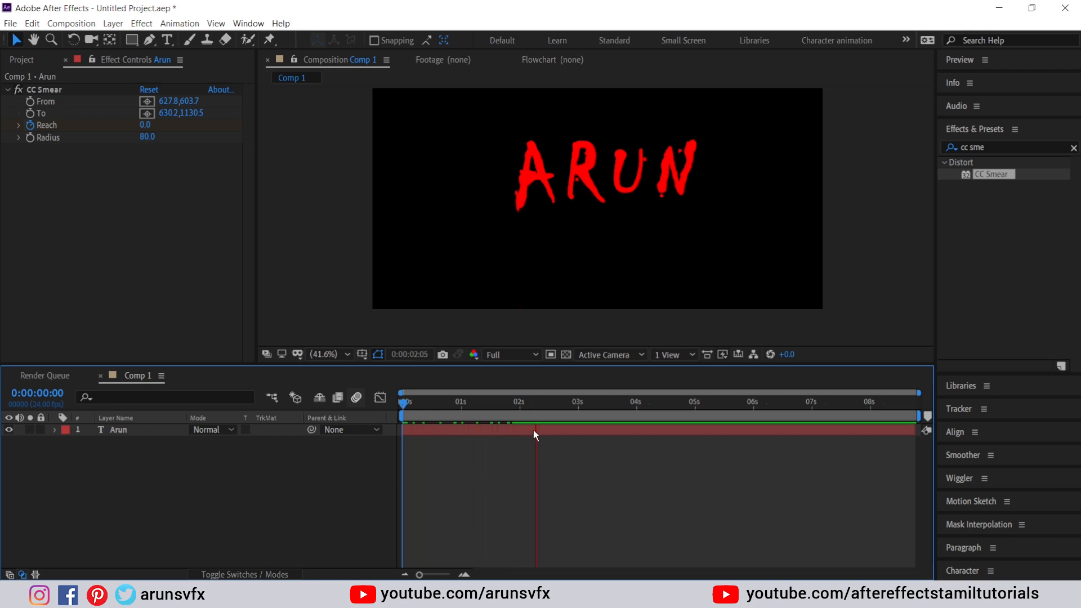
{"action": "key", "text": "space"}
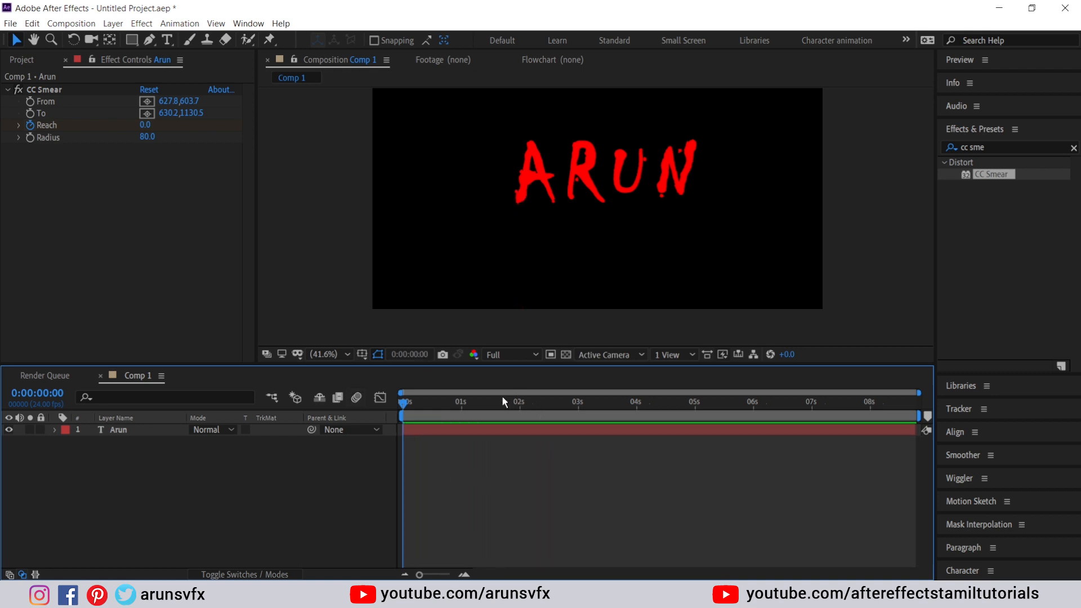
{"action": "mouse_move", "coordinate": [502, 402]}
{"action": "left_mouse_down"}
{"action": "mouse_move", "coordinate": [456, 402]}
{"action": "mouse_move", "coordinate": [504, 406]}
{"action": "mouse_move", "coordinate": [476, 403]}
{"action": "left_mouse_up"}
{"action": "left_click", "coordinate": [59, 432]}
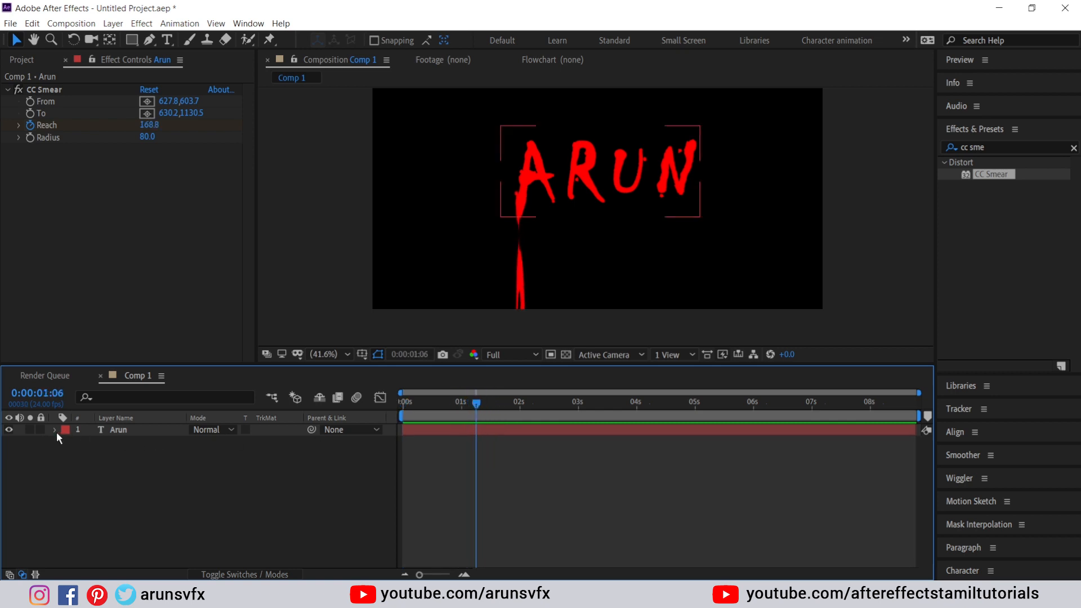
{"action": "left_click", "coordinate": [124, 429]}
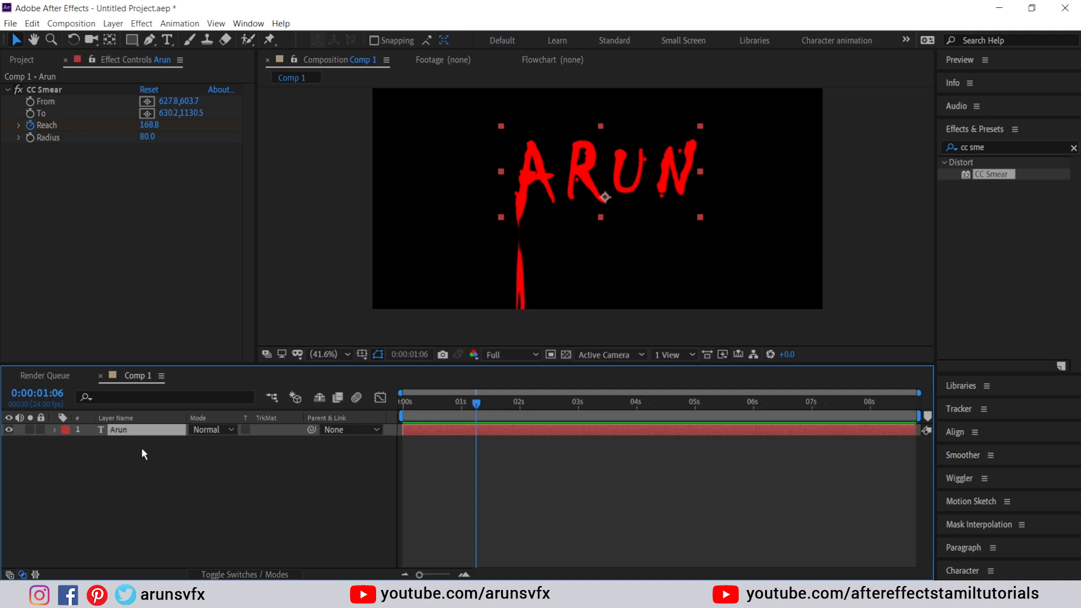
Ease both Reach keyframes in the Graph Editor so the drip starts slow and accelerates near 2s
{"action": "key", "text": "u"}
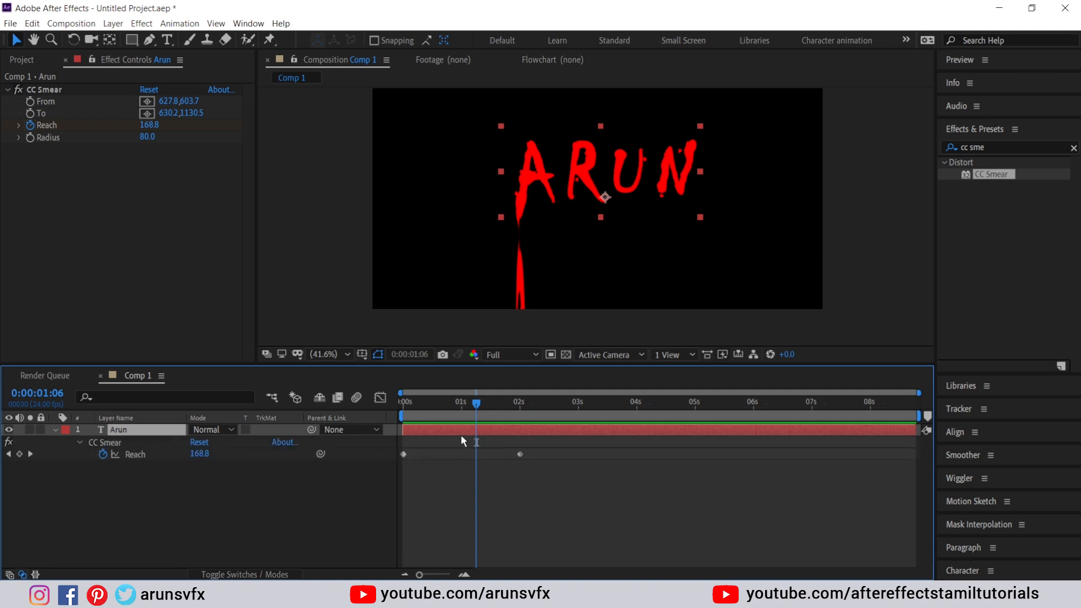
{"action": "left_click_drag", "start_coordinate": [535, 445], "coordinate": [390, 464]}
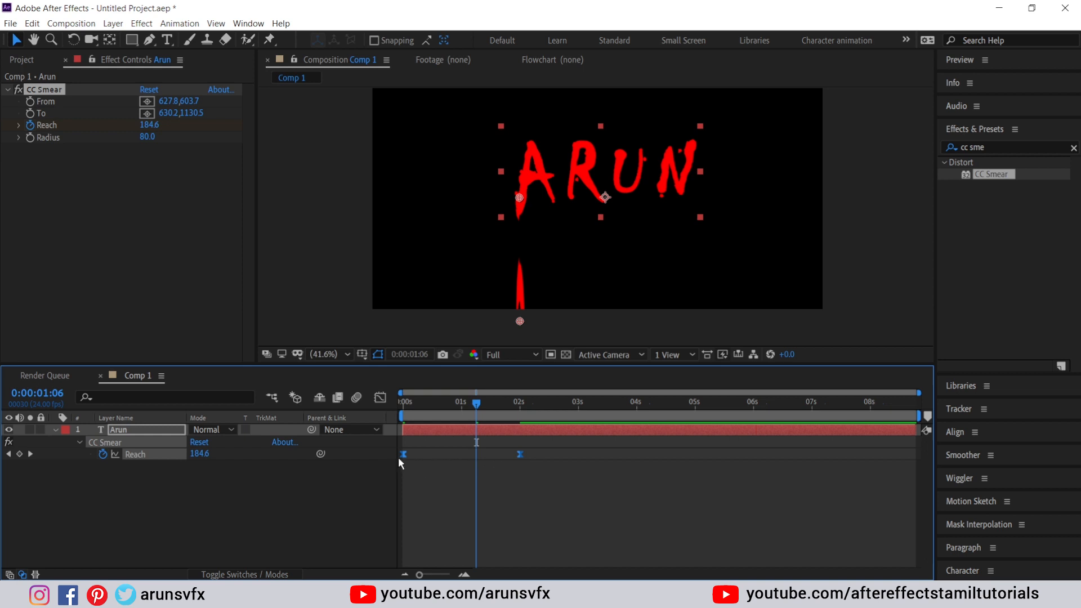
{"action": "left_click", "coordinate": [380, 399]}
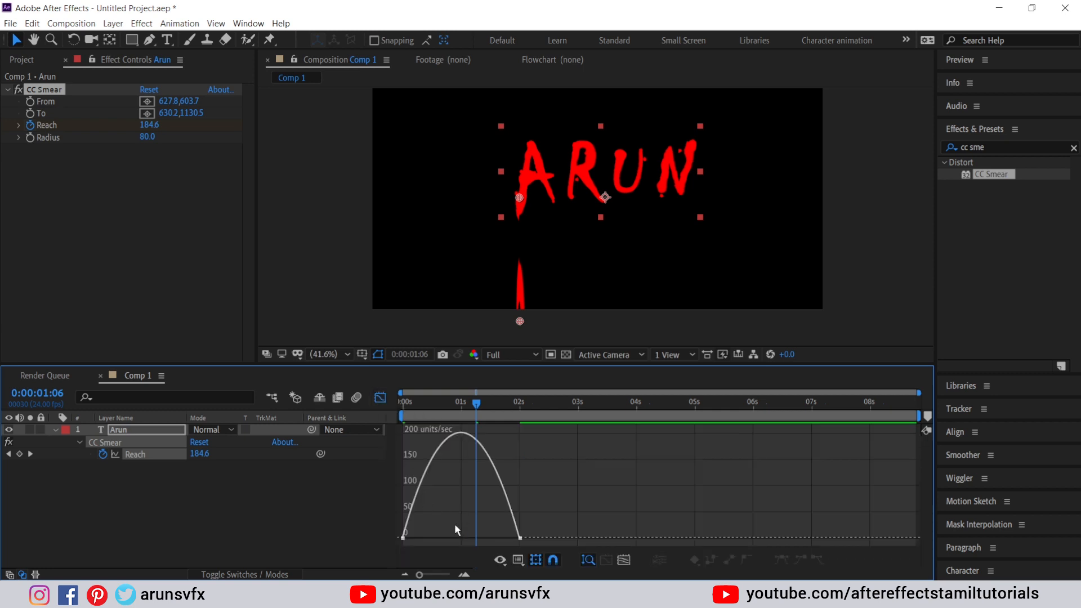
{"action": "left_click", "coordinate": [408, 532]}
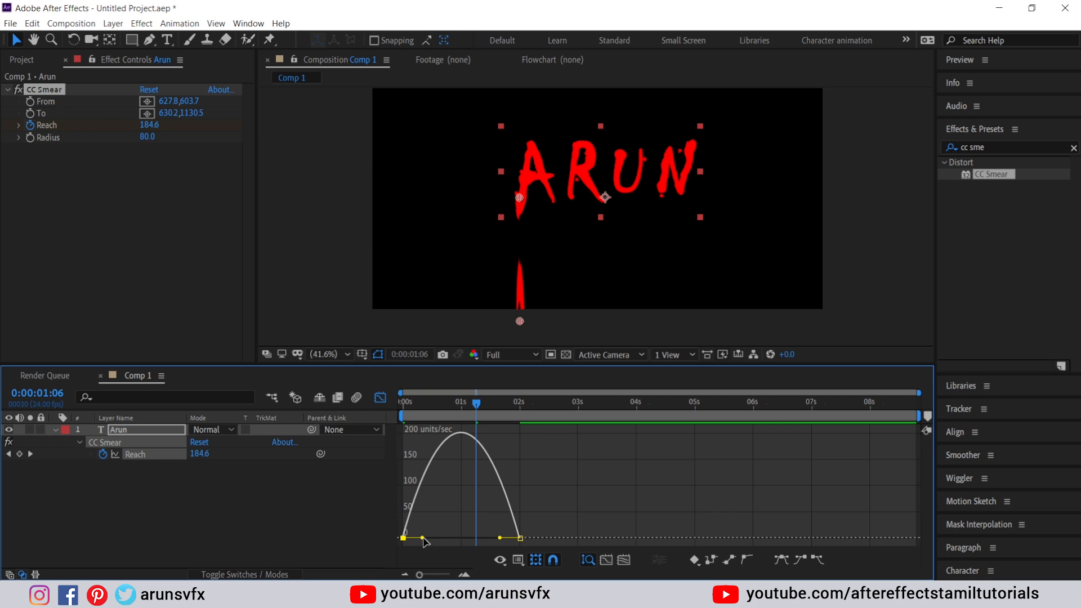
{"action": "left_click_drag", "start_coordinate": [423, 538], "coordinate": [480, 536]}
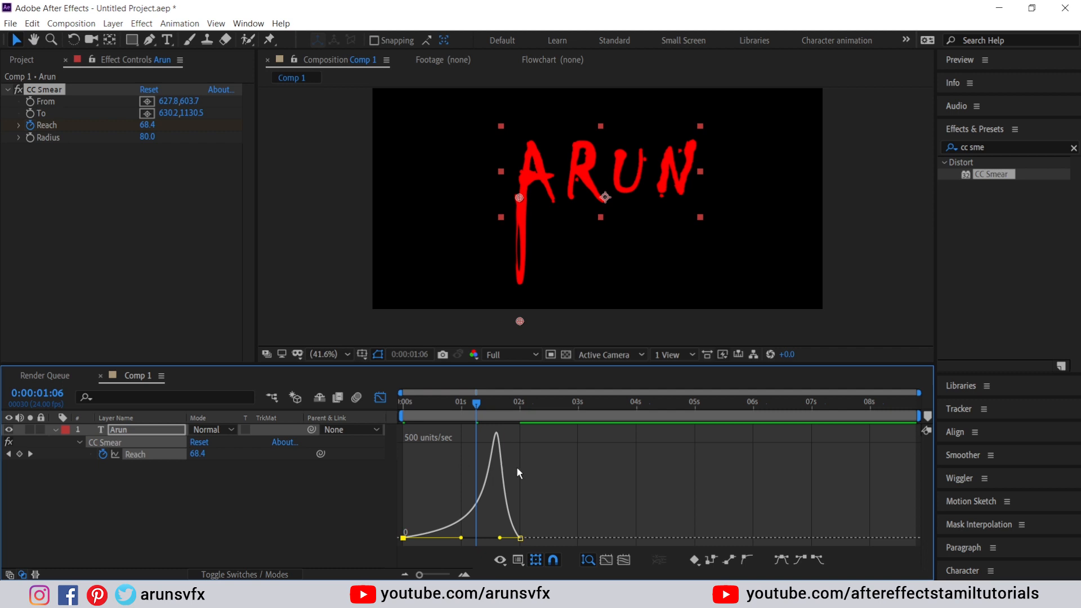
{"action": "left_click", "coordinate": [380, 398]}
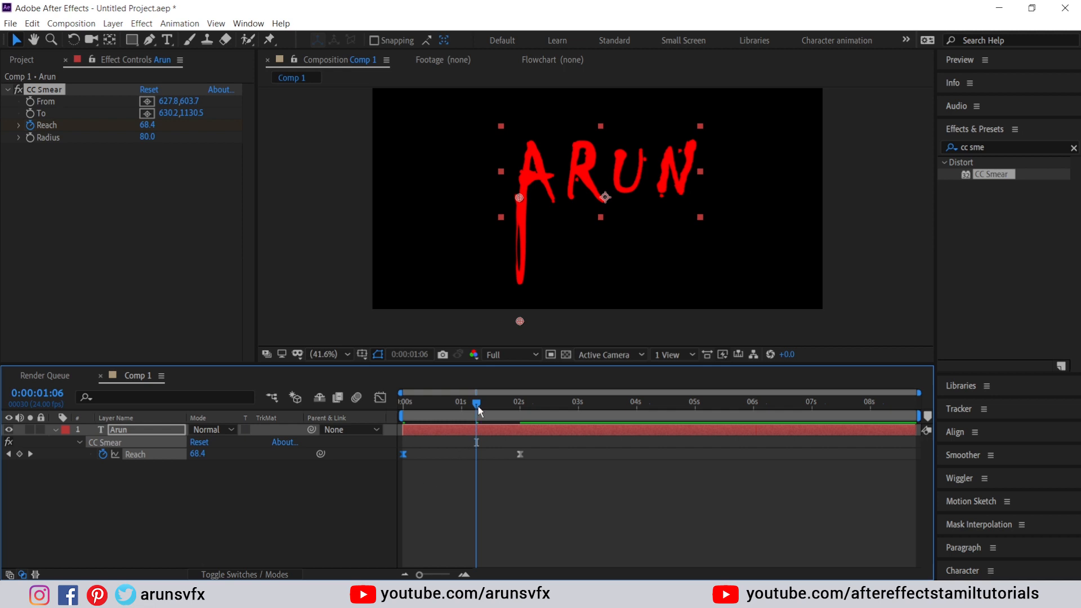
{"action": "left_click_drag", "start_coordinate": [476, 405], "coordinate": [397, 409]}
{"action": "left_click", "coordinate": [337, 483]}
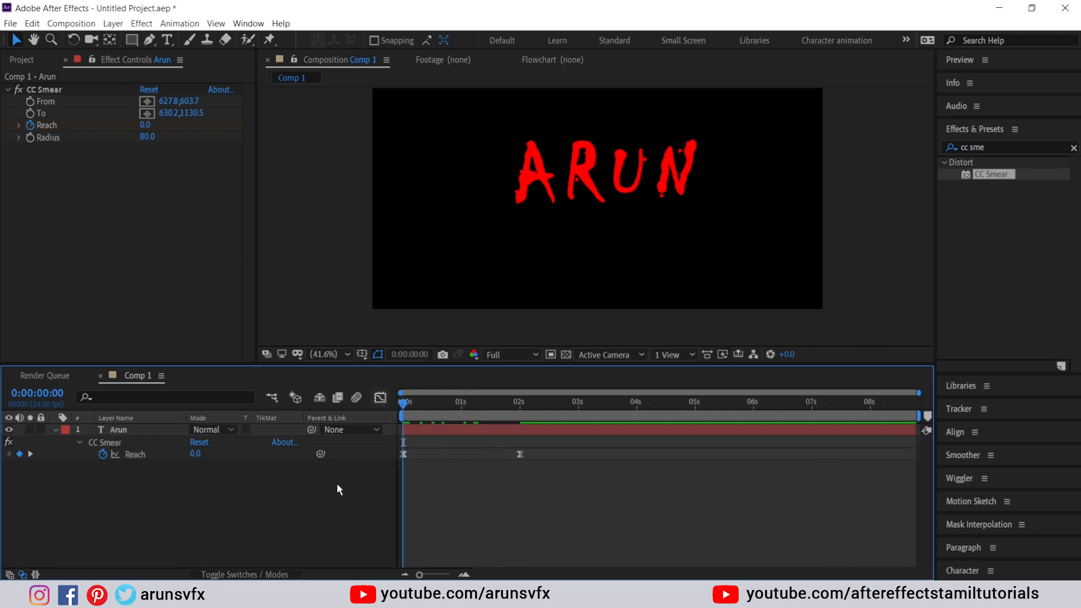
{"action": "key", "text": "space"}
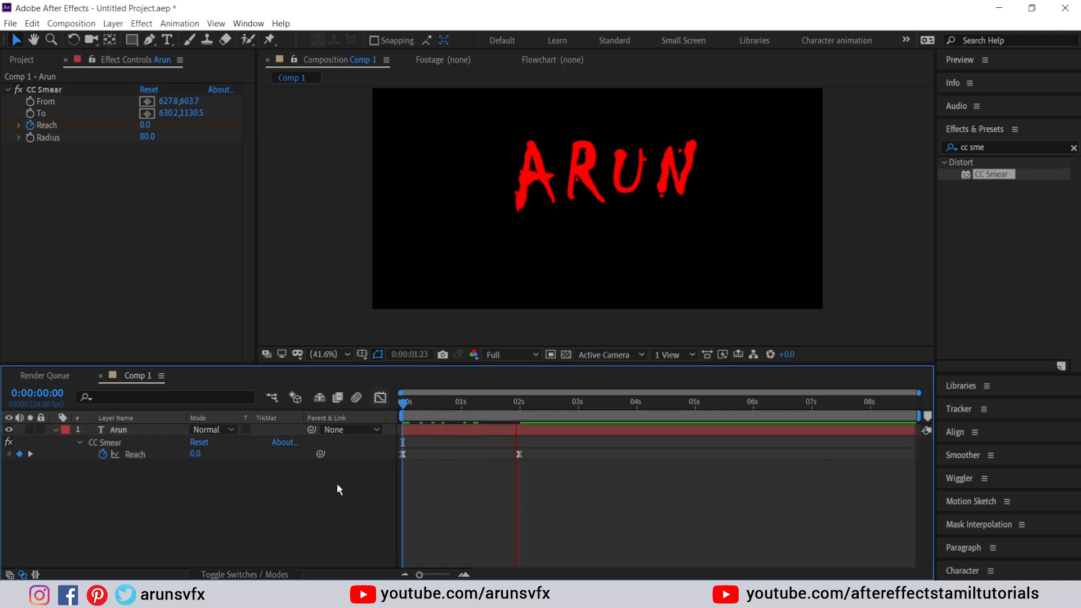
{"action": "left_click_drag", "start_coordinate": [437, 403], "coordinate": [523, 412]}
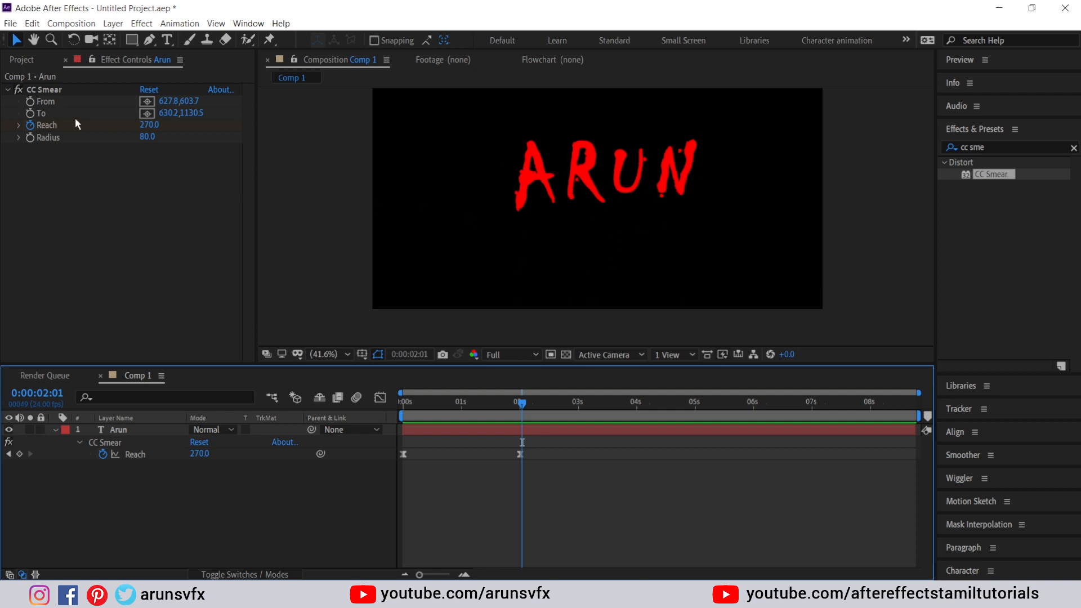
{"action": "left_click", "coordinate": [55, 89]}
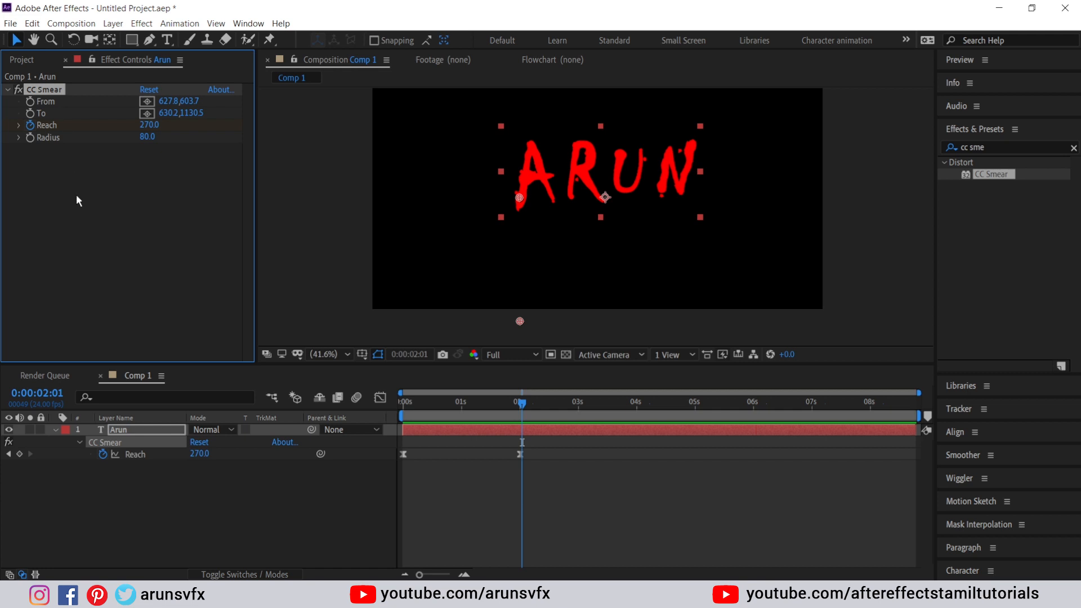
Duplicate CC Smear, switch off the original, and move CC Smear 2's drip to the R (971.8,611.0 to 988.6,1132.9)
{"action": "key", "text": "ctrl+d"}
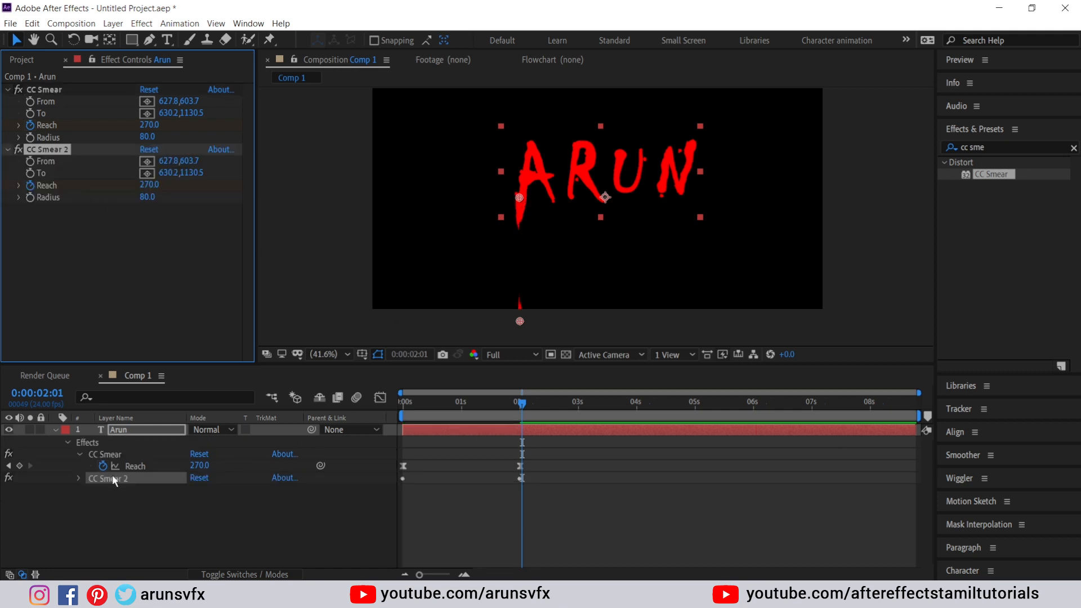
{"action": "key", "text": "u"}
{"action": "key", "text": "u"}
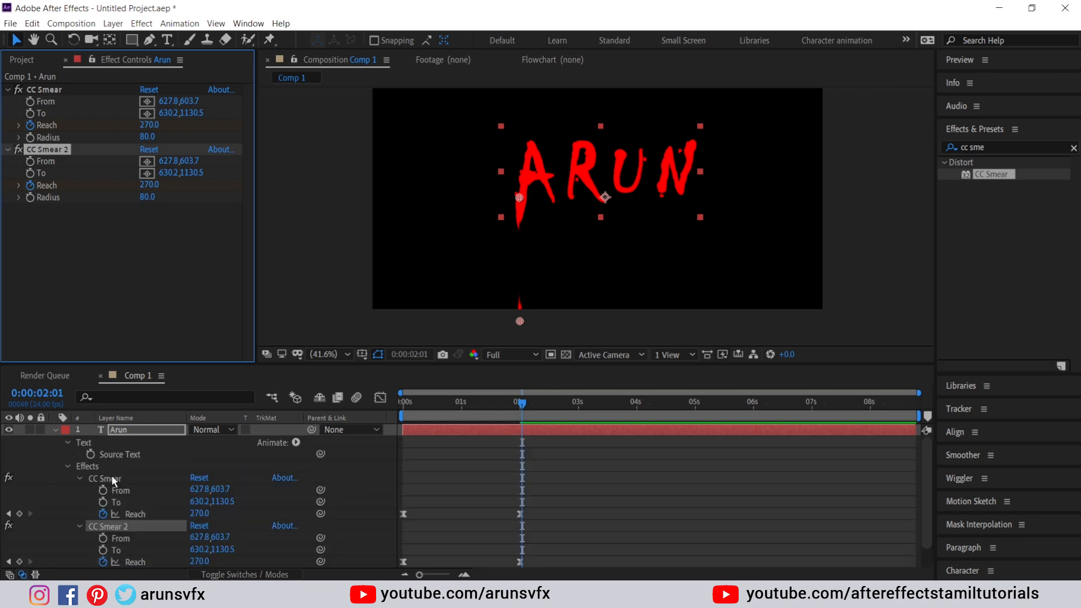
{"action": "scroll", "coordinate": [176, 479], "scroll_direction": "down", "scroll_amount": 1}
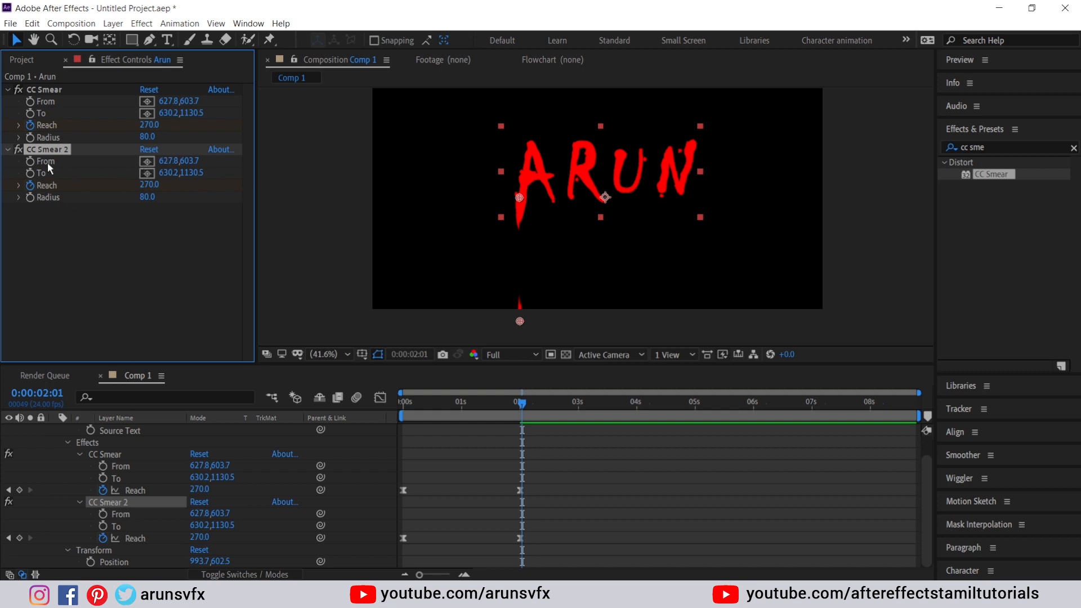
{"action": "left_click", "coordinate": [18, 90]}
{"action": "left_click_drag", "start_coordinate": [519, 198], "coordinate": [599, 203]}
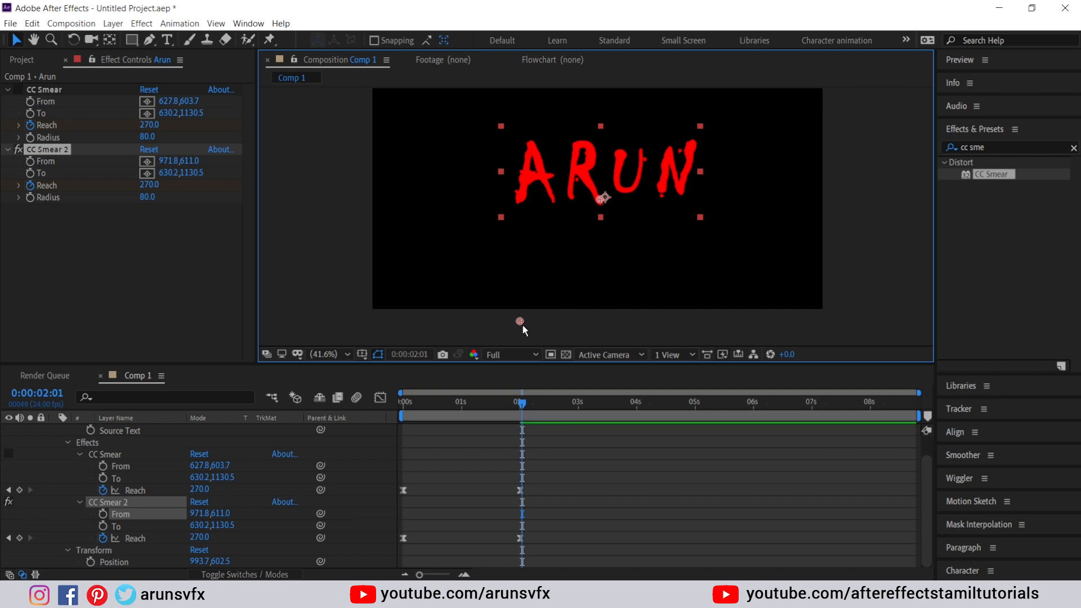
{"action": "left_click_drag", "start_coordinate": [519, 321], "coordinate": [604, 325]}
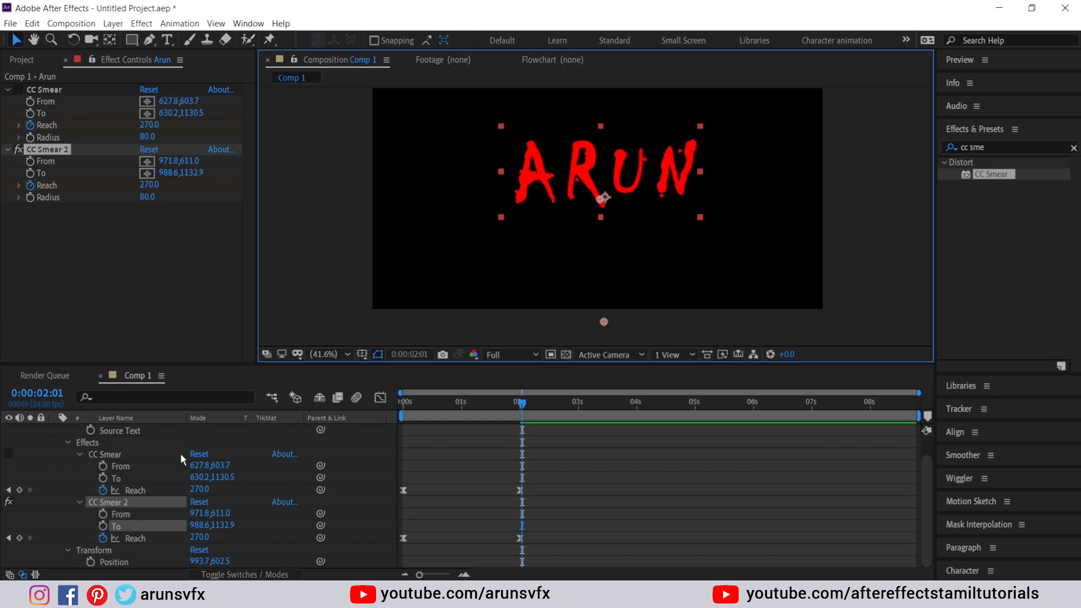
{"action": "left_click", "coordinate": [60, 151]}
Duplicate CC Smear 2 and place CC Smear 3's drip on the N, from 1310.9,582.1 to 1332.6,1140.1
{"action": "key", "text": "ctrl+d"}
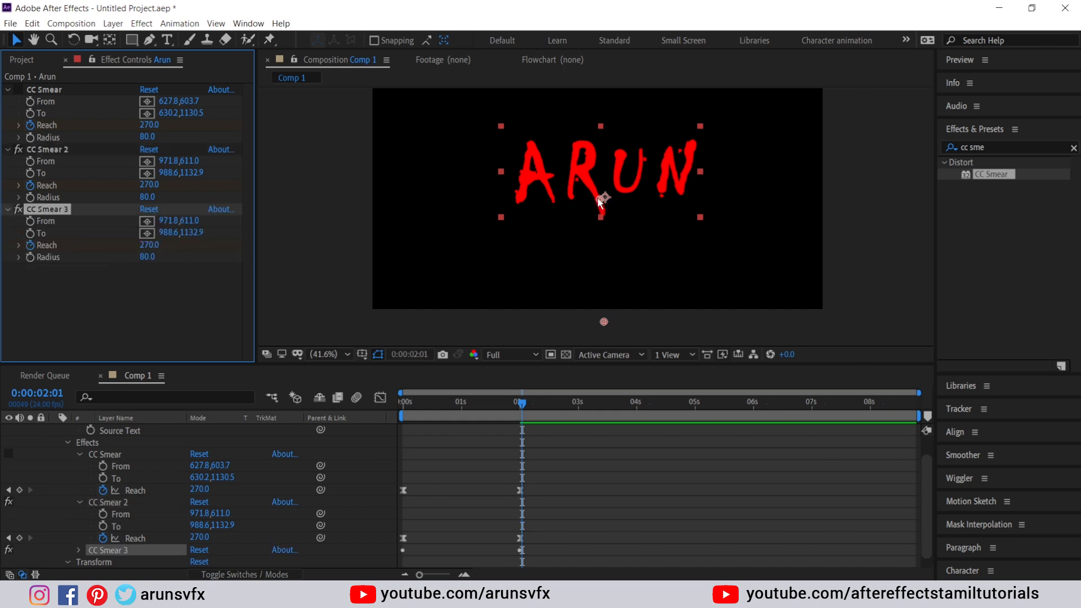
{"action": "left_click_drag", "start_coordinate": [600, 201], "coordinate": [679, 193]}
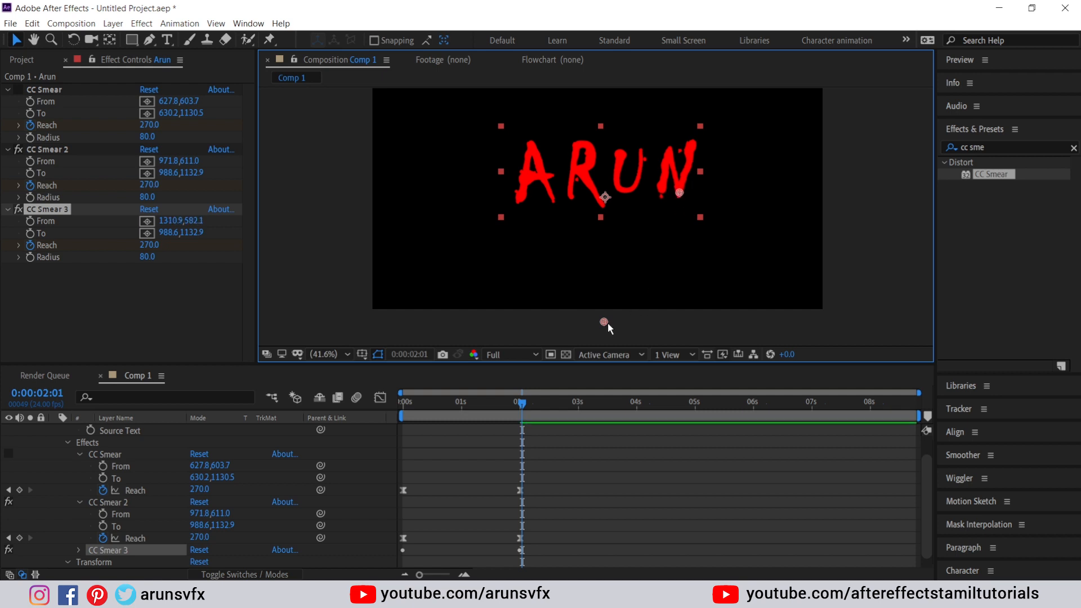
{"action": "left_click_drag", "start_coordinate": [605, 322], "coordinate": [685, 324]}
{"action": "left_click_drag", "start_coordinate": [459, 365], "coordinate": [464, 277]}
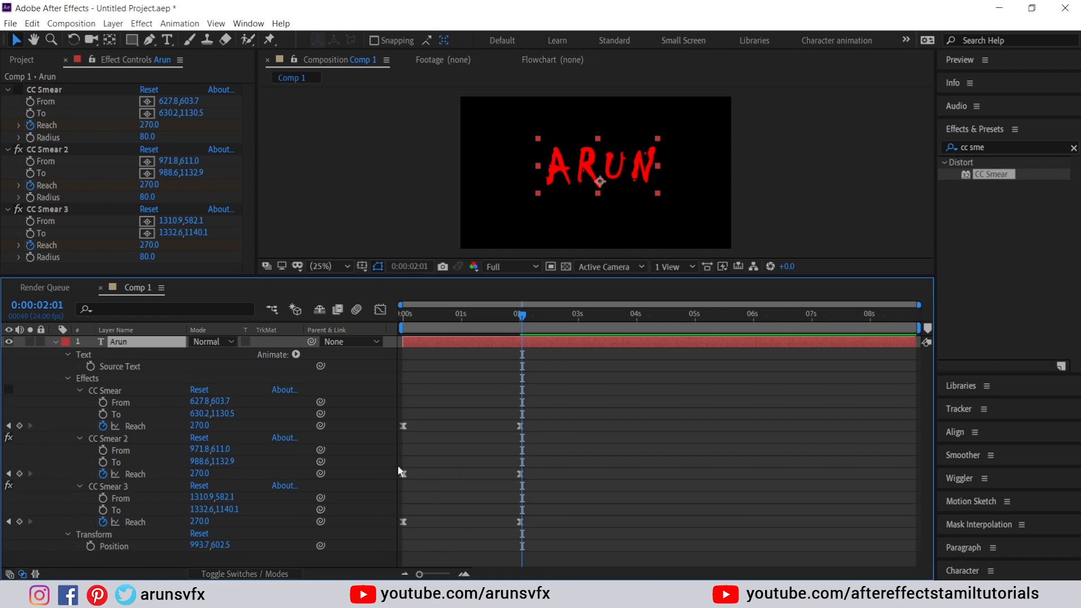
Offset the CC Smear 2 and CC Smear 3 Reach keyframes to different times, then set the playhead to 0:00:04:01
{"action": "mouse_move", "coordinate": [397, 465]}
{"action": "left_mouse_down"}
{"action": "mouse_move", "coordinate": [415, 482]}
{"action": "mouse_move", "coordinate": [533, 484]}
{"action": "left_mouse_up"}
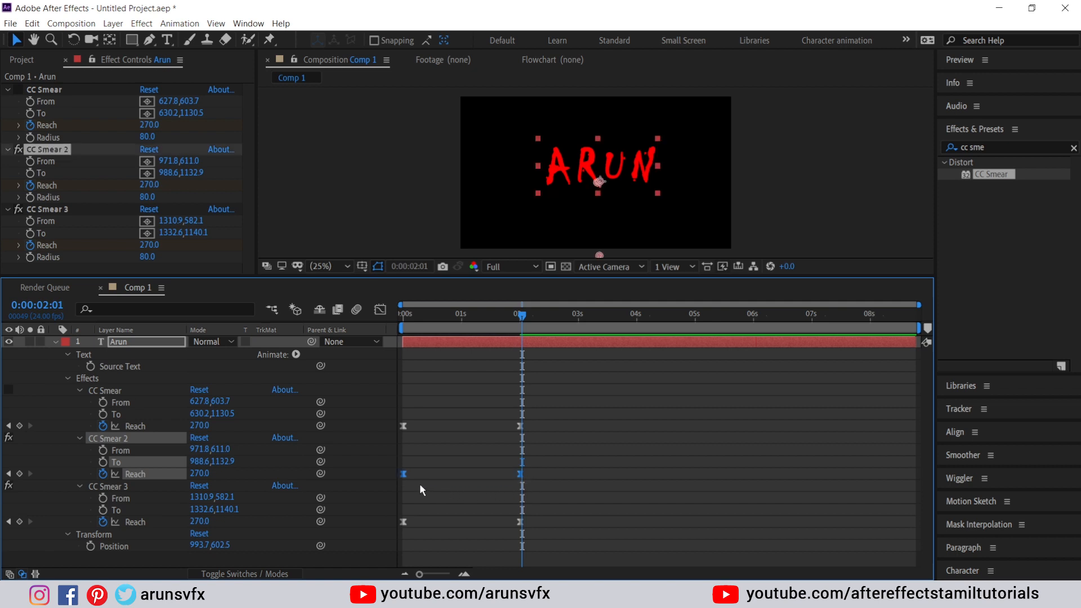
{"action": "left_click_drag", "start_coordinate": [403, 473], "coordinate": [432, 478]}
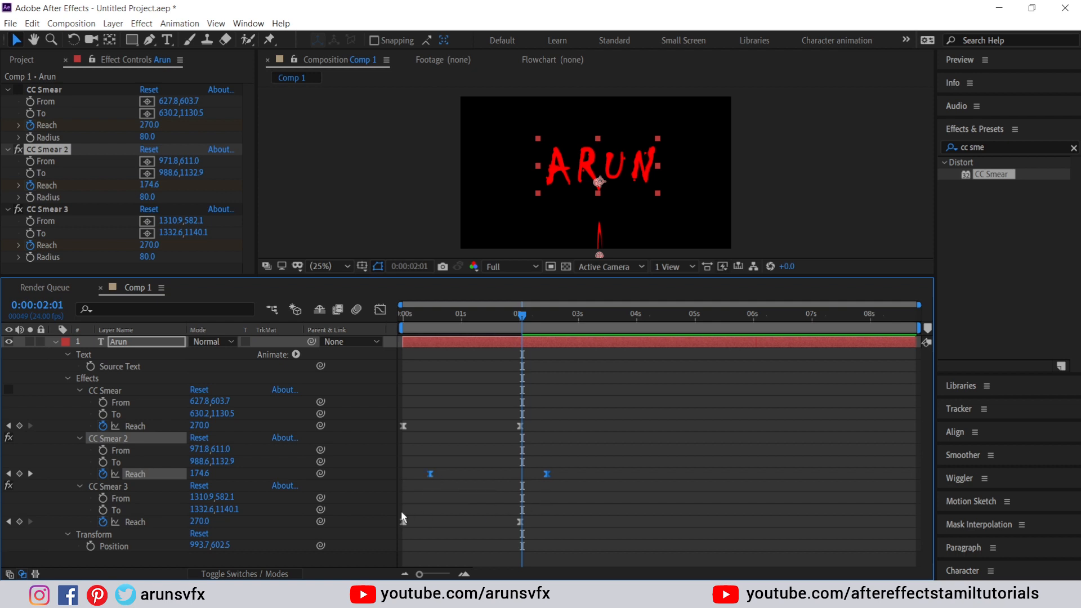
{"action": "mouse_move", "coordinate": [396, 512]}
{"action": "left_mouse_down"}
{"action": "mouse_move", "coordinate": [418, 528]}
{"action": "mouse_move", "coordinate": [533, 528]}
{"action": "mouse_move", "coordinate": [530, 518]}
{"action": "left_mouse_up"}
{"action": "left_click", "coordinate": [518, 528]}
{"action": "left_click_drag", "start_coordinate": [547, 472], "coordinate": [505, 469]}
{"action": "left_click_drag", "start_coordinate": [533, 522], "coordinate": [571, 522]}
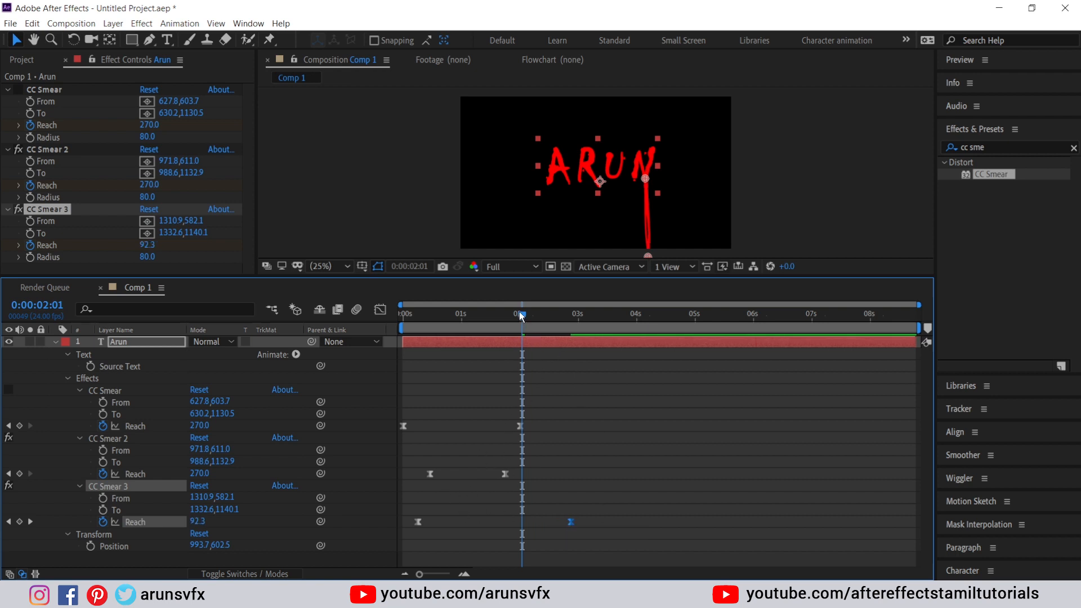
{"action": "left_click_drag", "start_coordinate": [519, 312], "coordinate": [639, 315]}
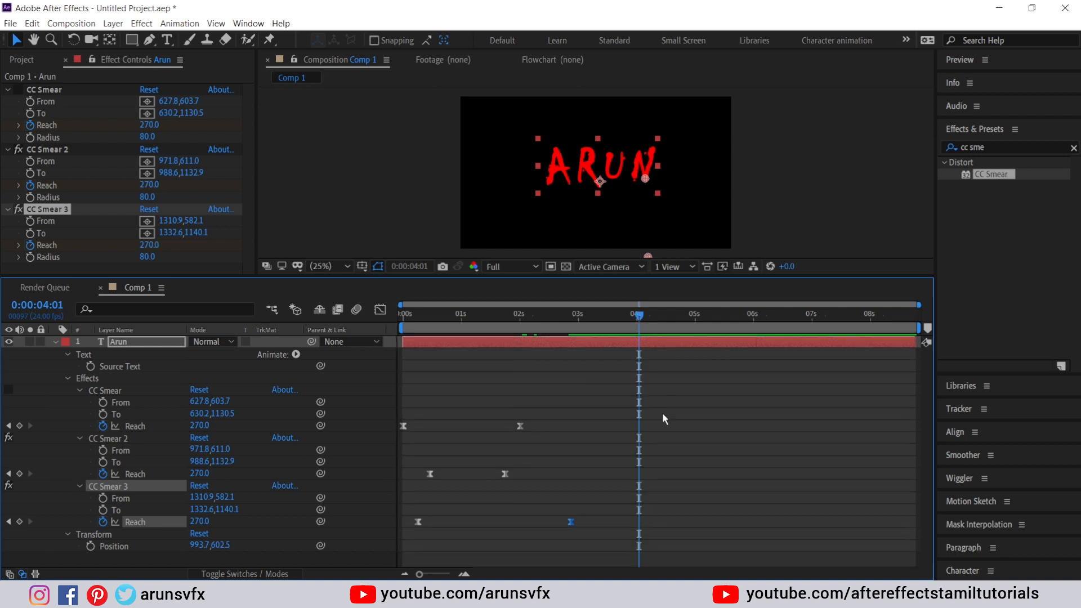
End the work area at the current time and preview the drip animation
{"action": "key", "text": "n"}
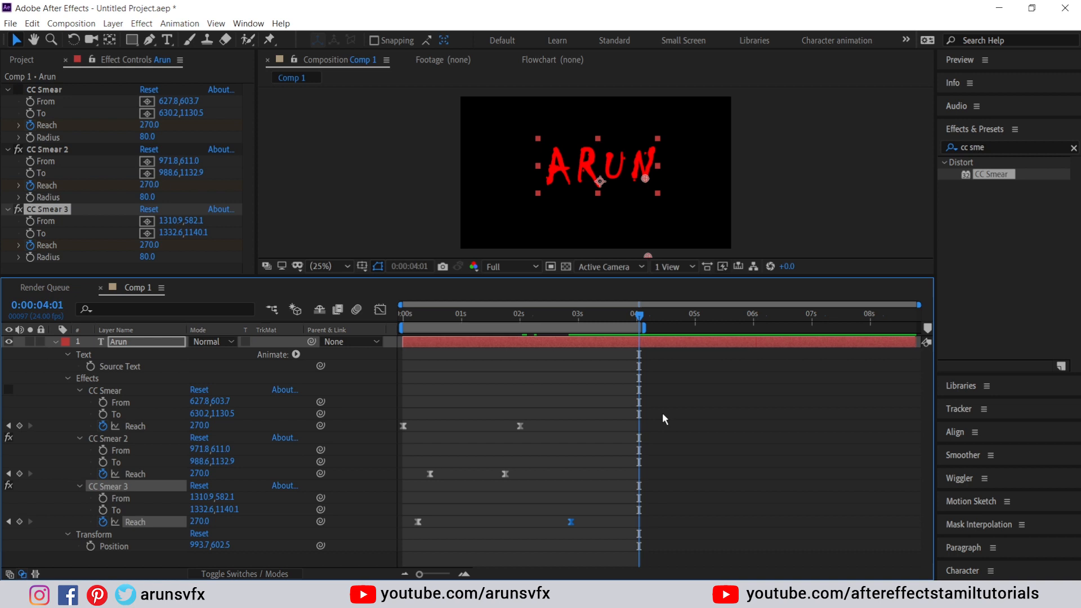
{"action": "key", "text": "space"}
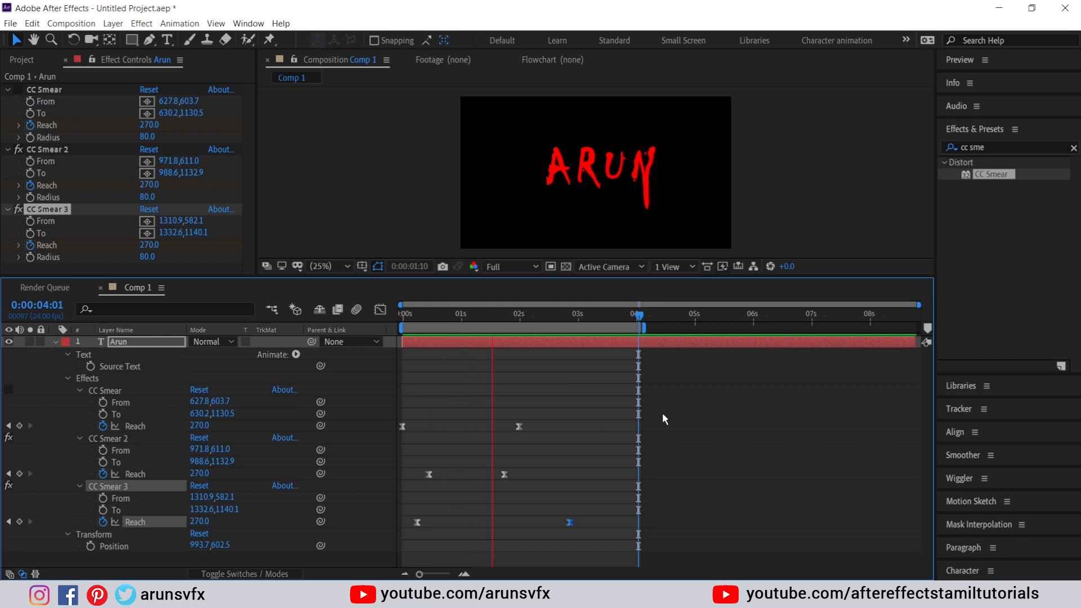
{"action": "key", "text": "space"}
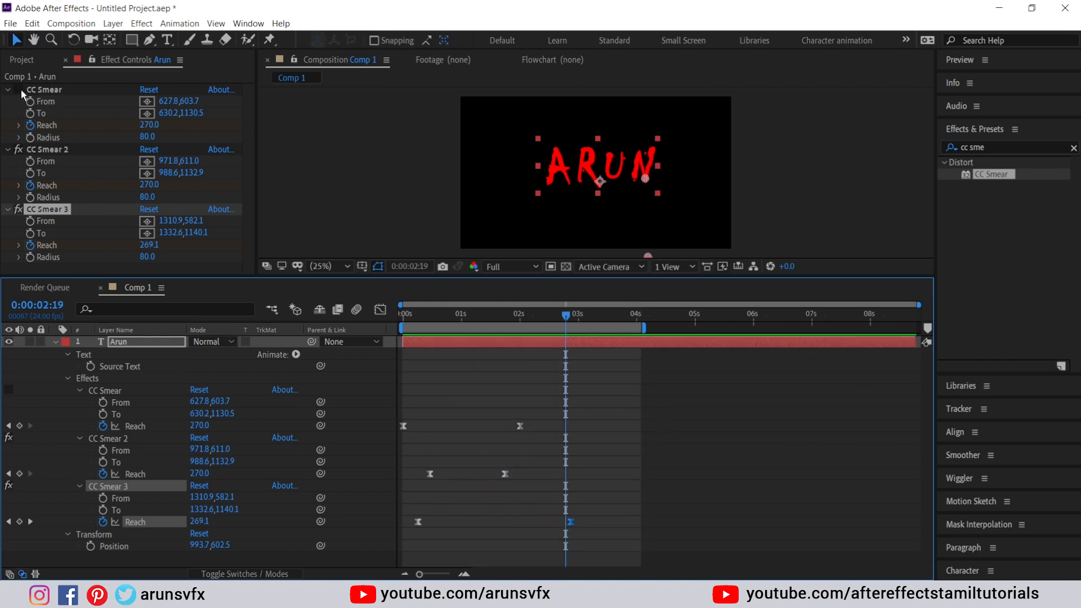
{"action": "left_click", "coordinate": [348, 387]}
{"action": "key", "text": "space"}
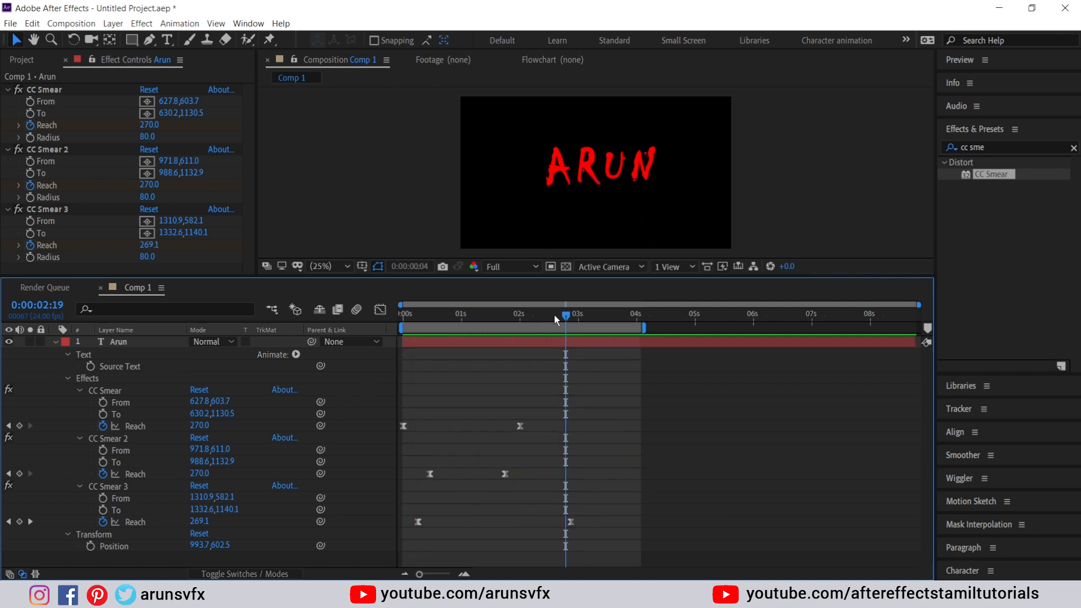
Move both CC Smear 3 Reach keyframes later so the N's drip starts last, then preview
{"action": "left_click_drag", "start_coordinate": [551, 317], "coordinate": [595, 317]}
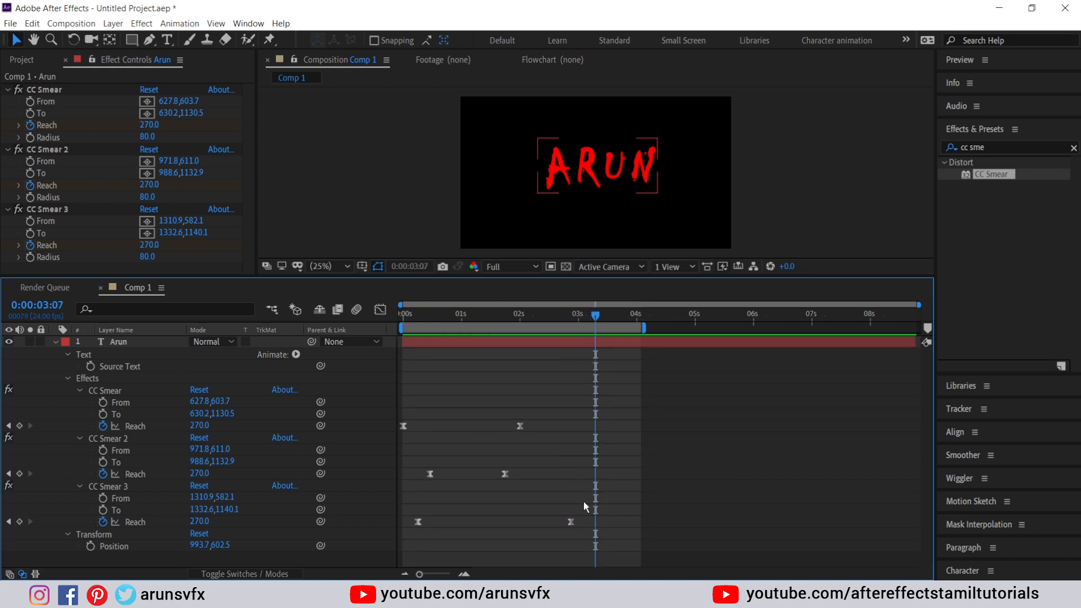
{"action": "left_click_drag", "start_coordinate": [573, 519], "coordinate": [518, 515]}
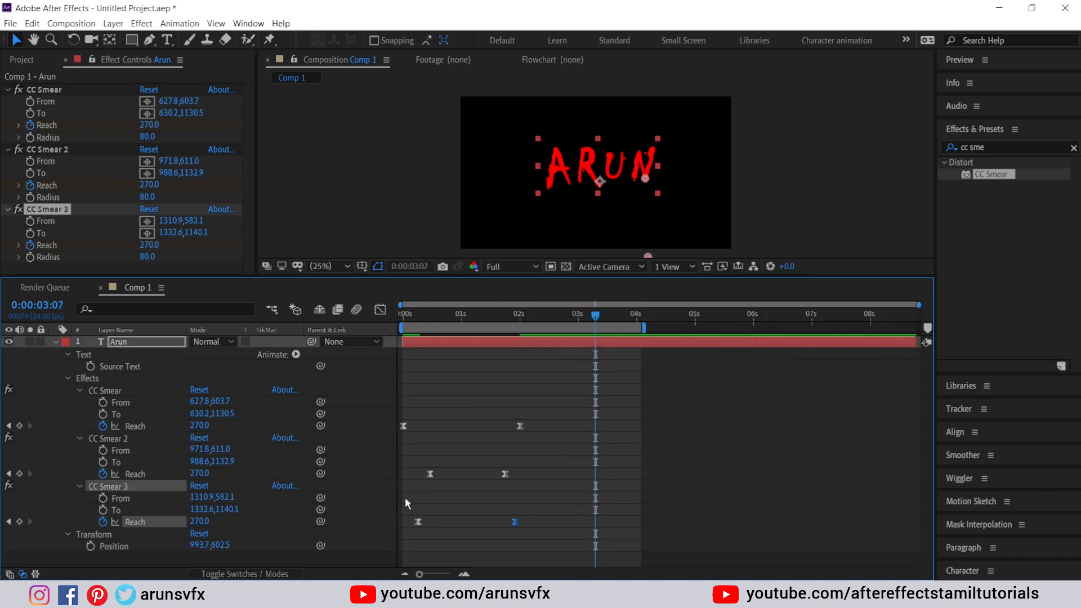
{"action": "mouse_move", "coordinate": [405, 498]}
{"action": "left_mouse_down"}
{"action": "mouse_move", "coordinate": [475, 541]}
{"action": "mouse_move", "coordinate": [539, 541]}
{"action": "mouse_move", "coordinate": [527, 525]}
{"action": "mouse_move", "coordinate": [546, 525]}
{"action": "left_mouse_up"}
{"action": "left_click", "coordinate": [529, 541]}
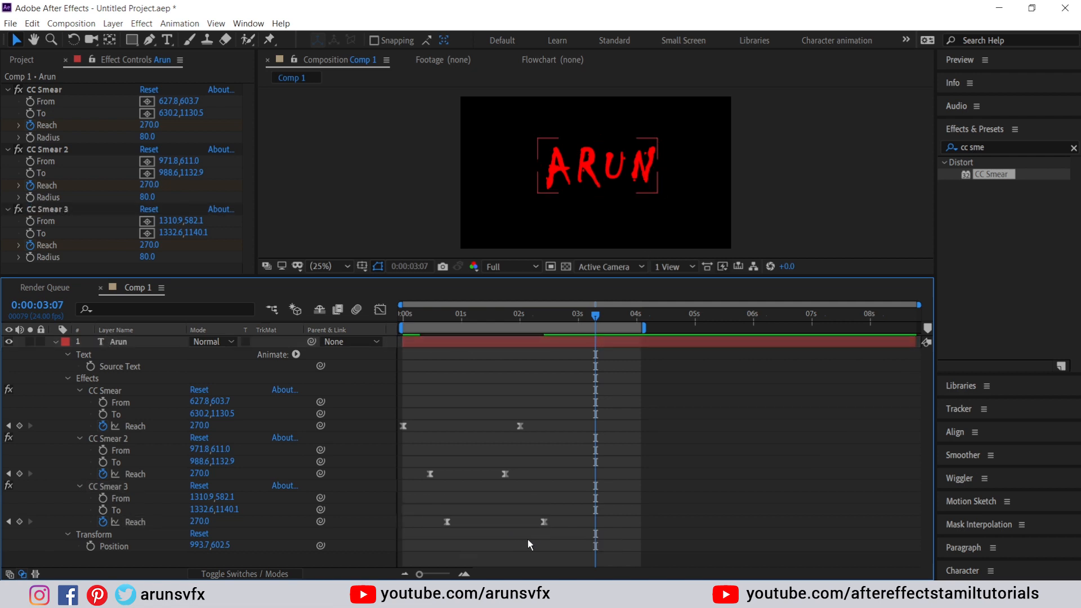
{"action": "key", "text": "space"}
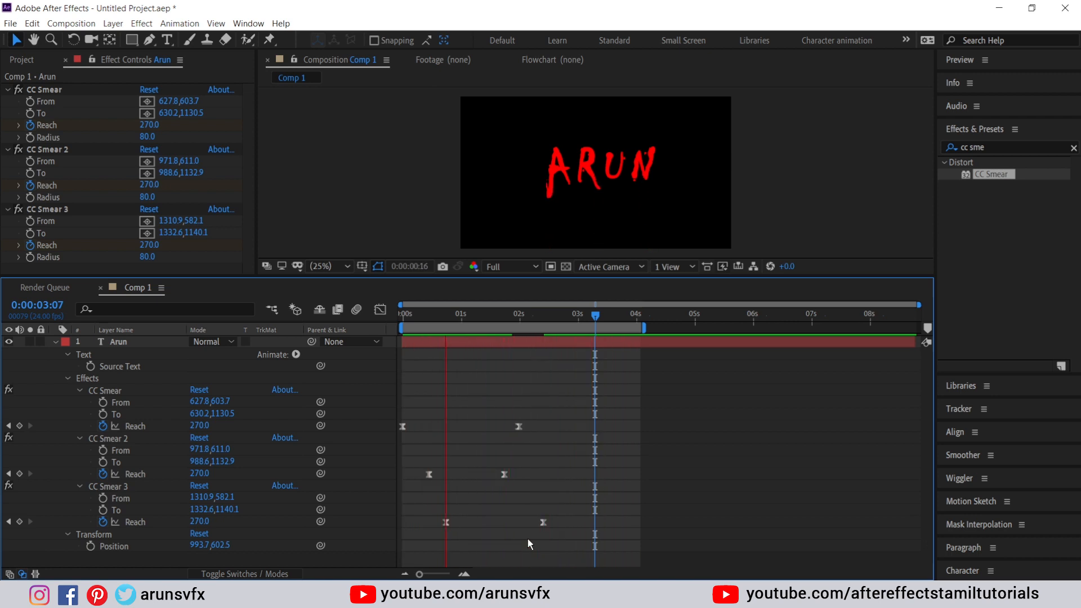
{"action": "key", "text": "space"}
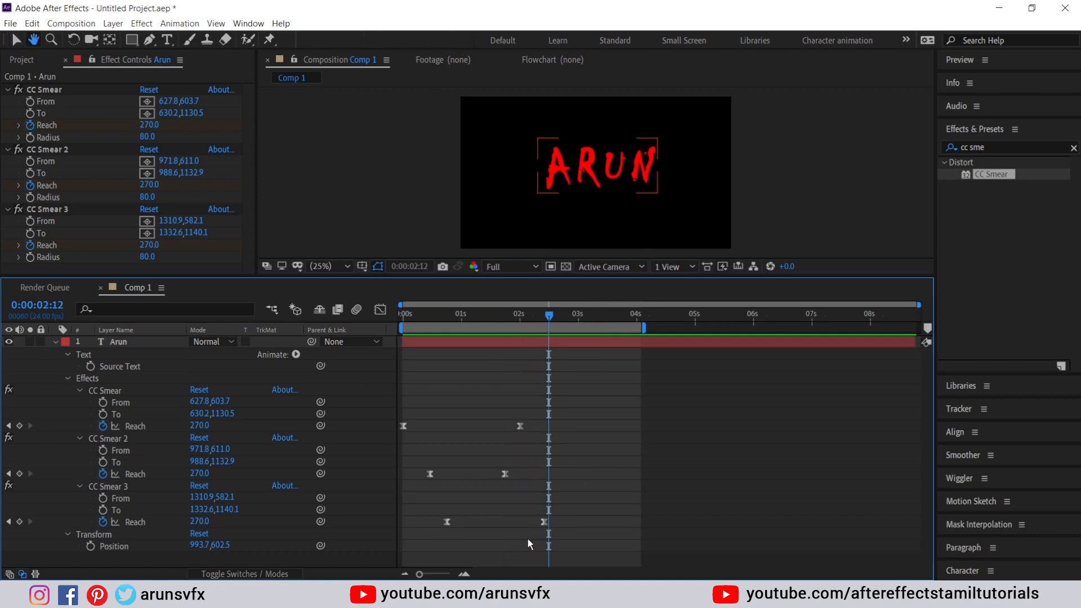